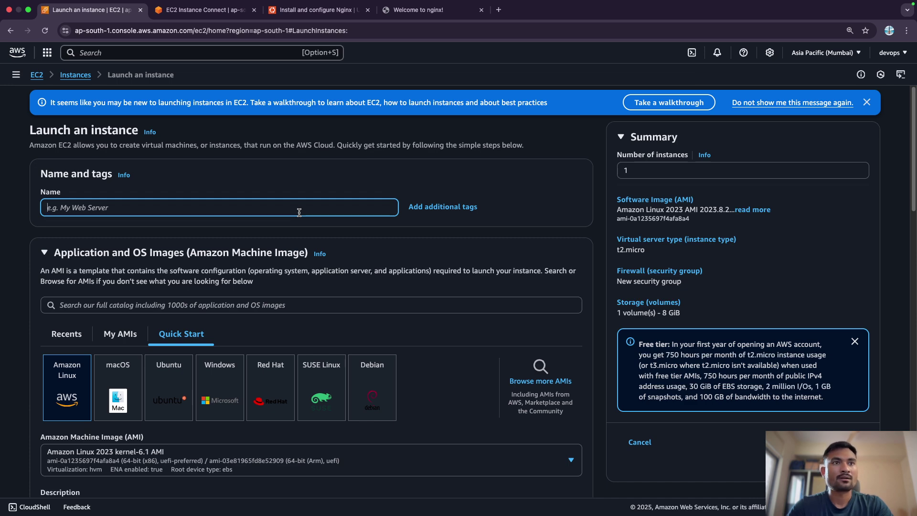
Name the new instance Nginx and choose Ubuntu as its operating system image
{"action": "left_click", "coordinate": [299, 212]}
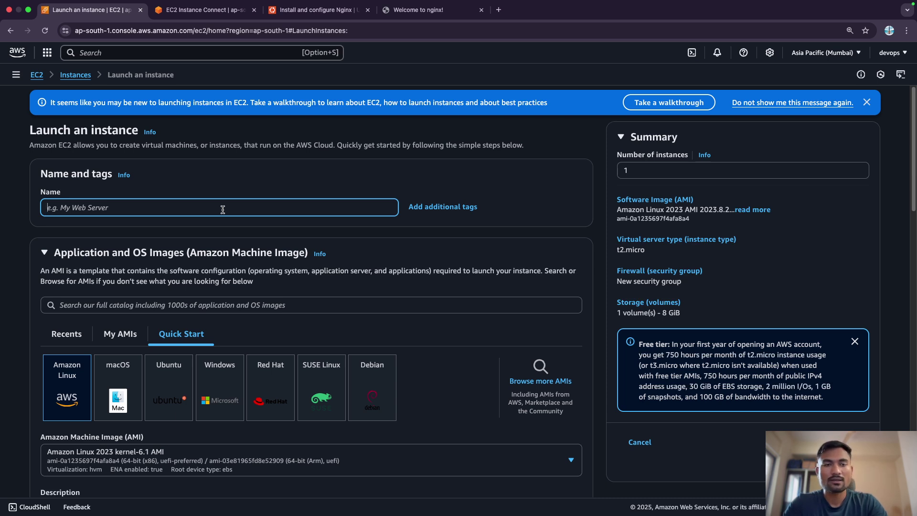
{"action": "type", "text": "Nginx"}
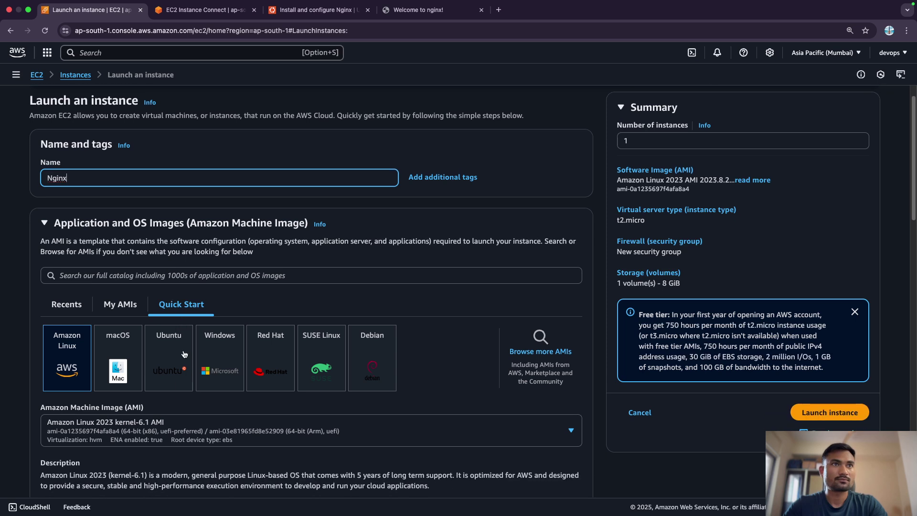
{"action": "scroll", "coordinate": [169, 339], "scroll_direction": "down", "scroll_amount": 2}
{"action": "left_click", "coordinate": [168, 338]}
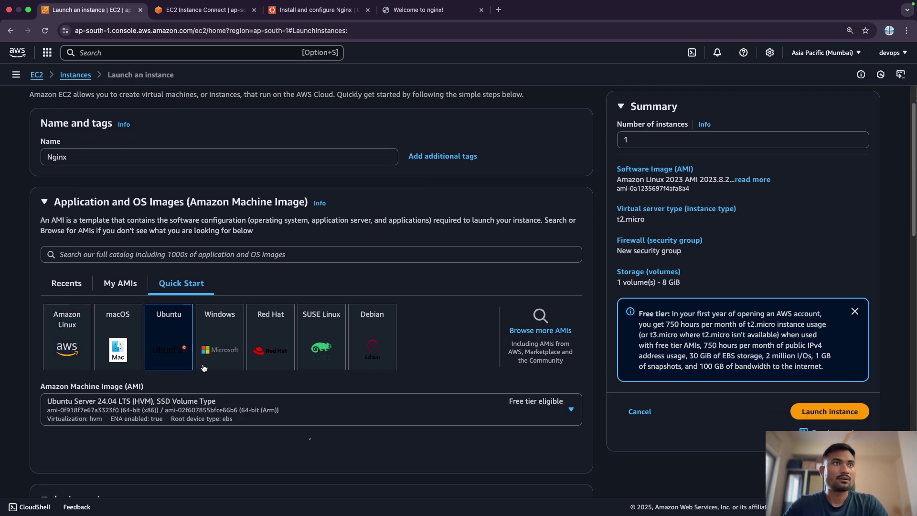
Select the free-tier Ubuntu Server 24.04 LTS (HVM), SSD Volume Type image and confirm the resulting settings changes
{"action": "scroll", "coordinate": [245, 406], "scroll_direction": "down", "scroll_amount": 2}
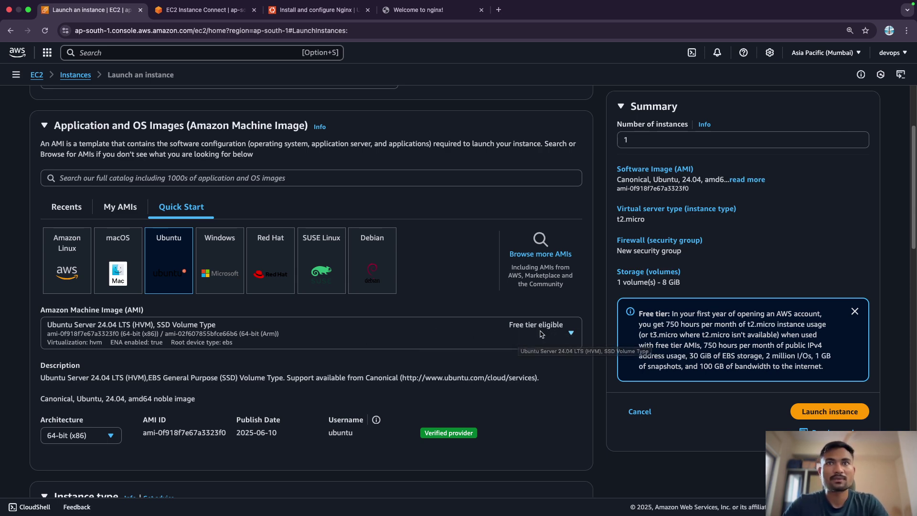
{"action": "left_click", "coordinate": [568, 332]}
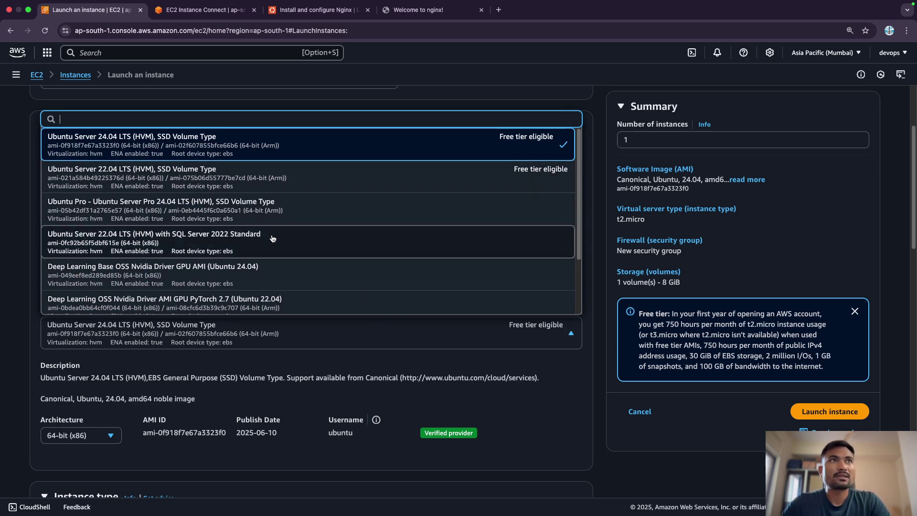
{"action": "left_click", "coordinate": [361, 152]}
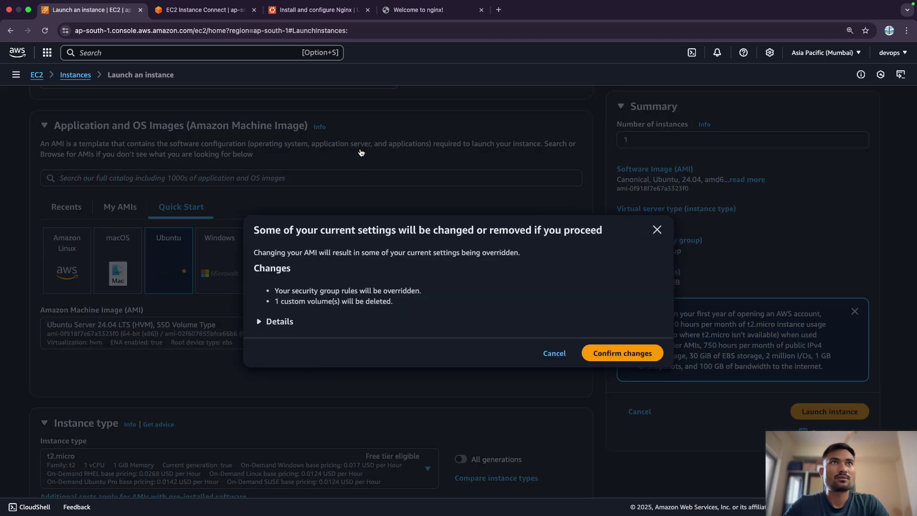
{"action": "left_click", "coordinate": [619, 352]}
Review the available instance types and keep t2.micro
{"action": "scroll", "coordinate": [324, 375], "scroll_direction": "down", "scroll_amount": 3}
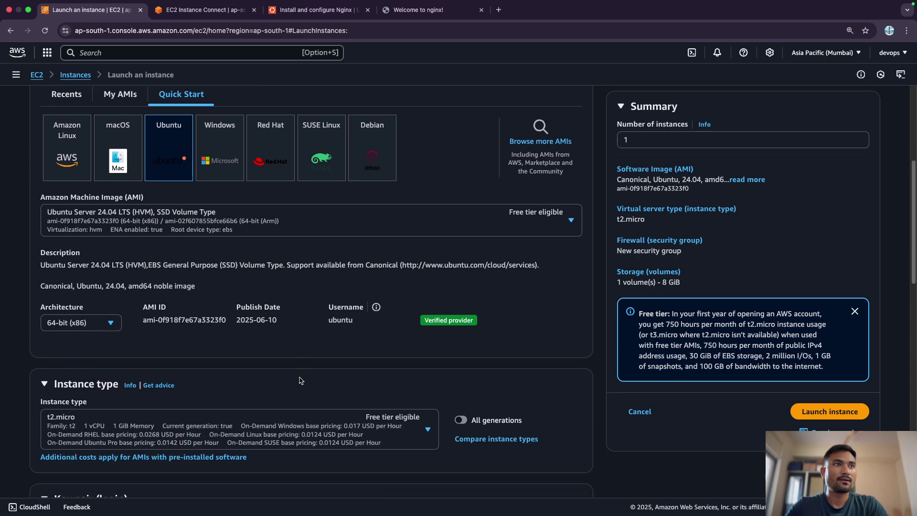
{"action": "scroll", "coordinate": [301, 379], "scroll_direction": "down", "scroll_amount": 3}
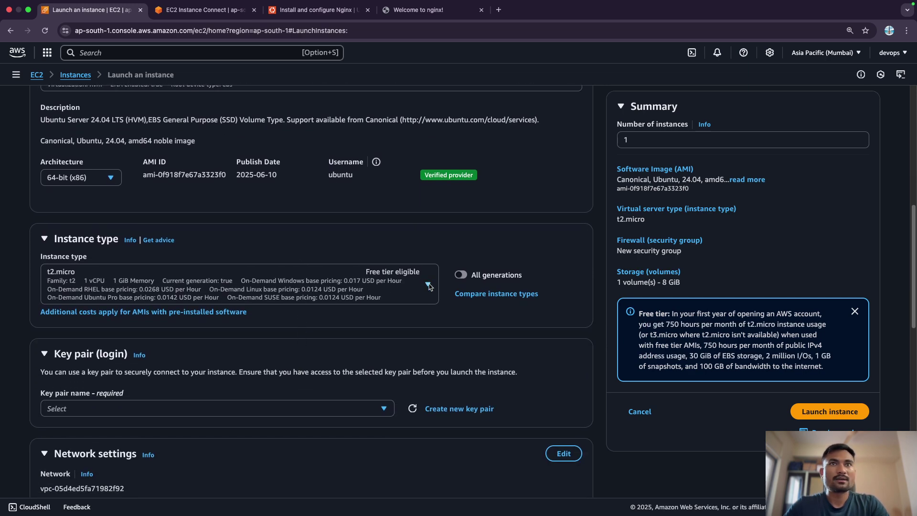
{"action": "left_click", "coordinate": [427, 285]}
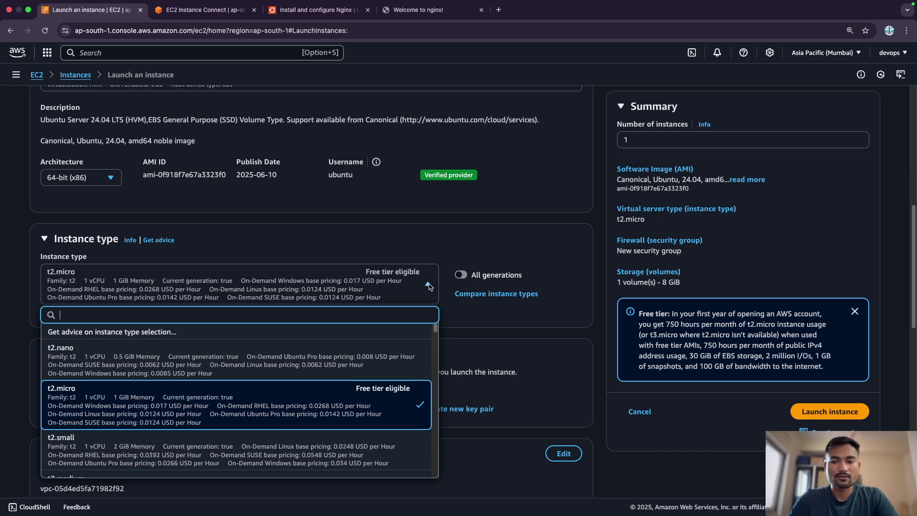
{"action": "key", "text": "super+equal"}
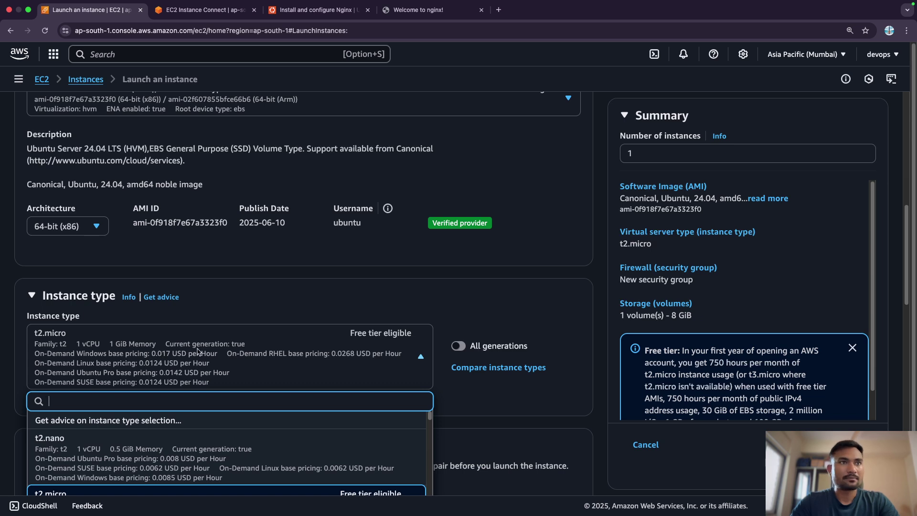
{"action": "left_click", "coordinate": [342, 361]}
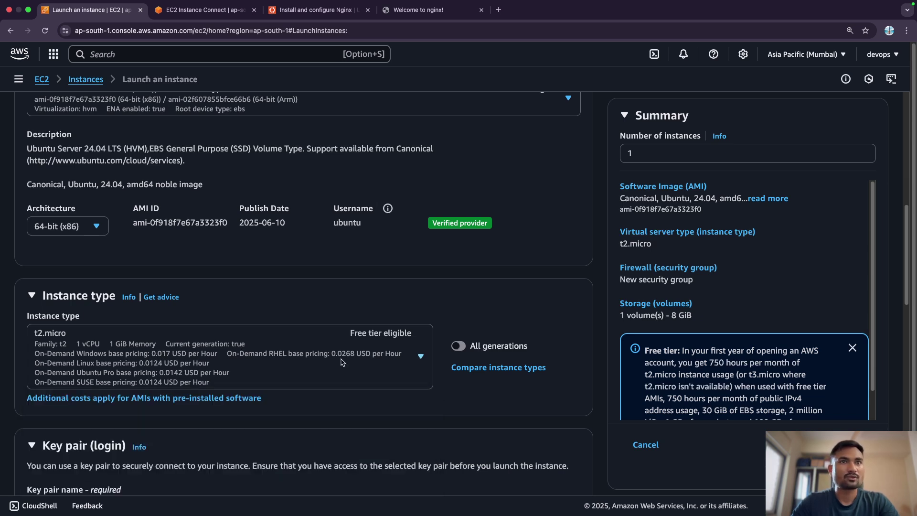
Create a new RSA key pair named nginx_key in .pem format for the instance login
{"action": "scroll", "coordinate": [342, 361], "scroll_direction": "down", "scroll_amount": 1}
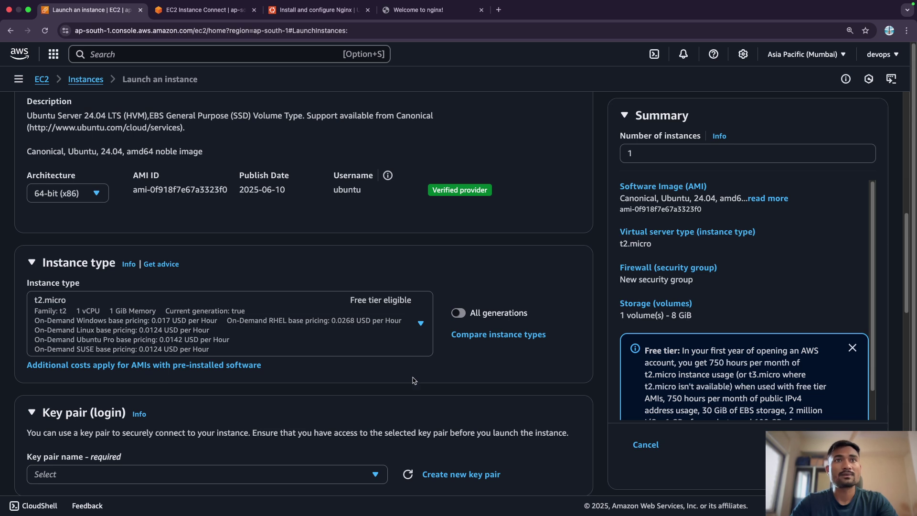
{"action": "scroll", "coordinate": [415, 382], "scroll_direction": "down", "scroll_amount": 1}
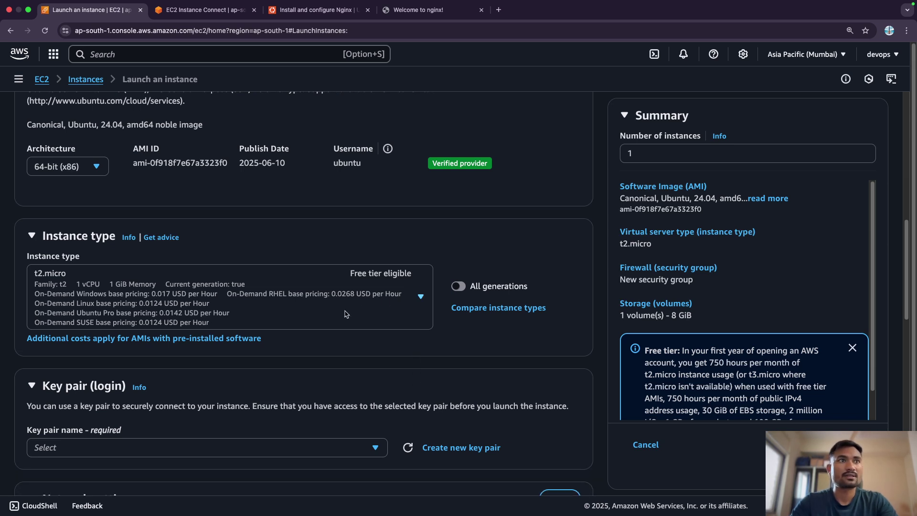
{"action": "scroll", "coordinate": [346, 314], "scroll_direction": "down", "scroll_amount": 1}
{"action": "scroll", "coordinate": [403, 361], "scroll_direction": "down", "scroll_amount": 1}
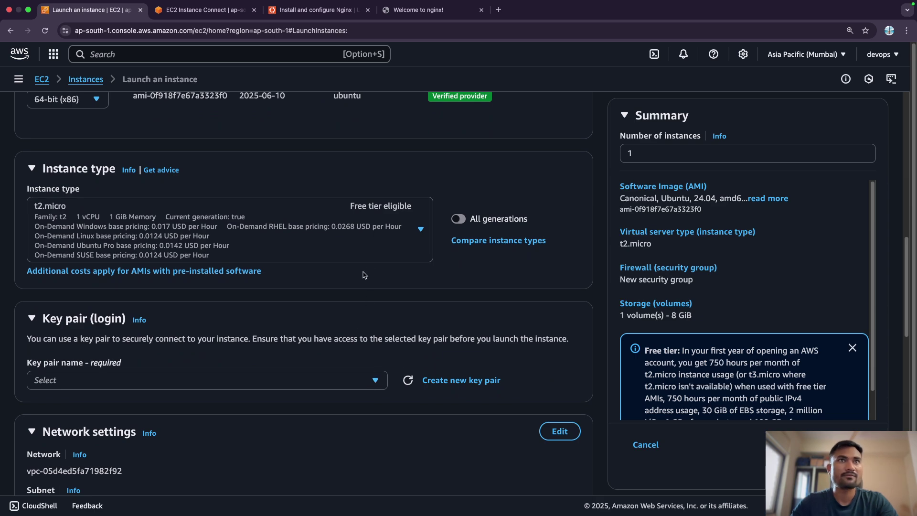
{"action": "left_click", "coordinate": [376, 381]}
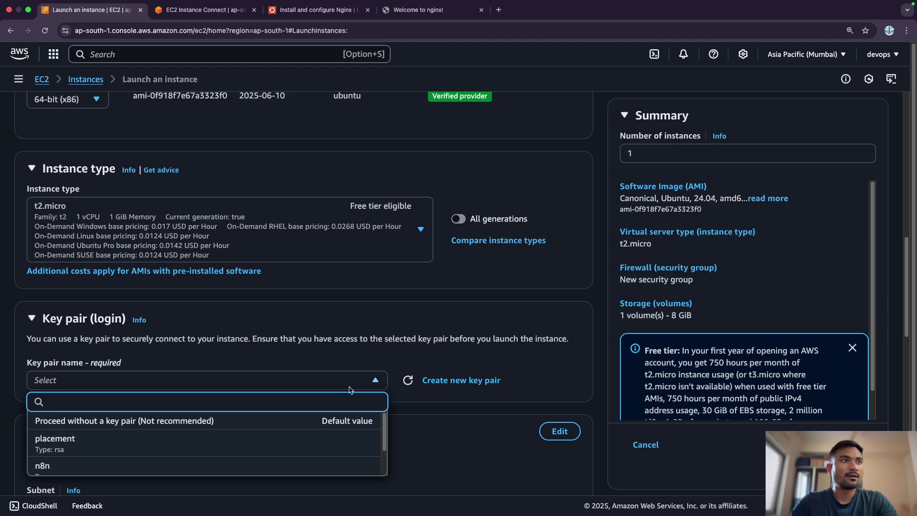
{"action": "scroll", "coordinate": [263, 431], "scroll_direction": "down", "scroll_amount": 1}
{"action": "scroll", "coordinate": [263, 431], "scroll_direction": "up", "scroll_amount": 1}
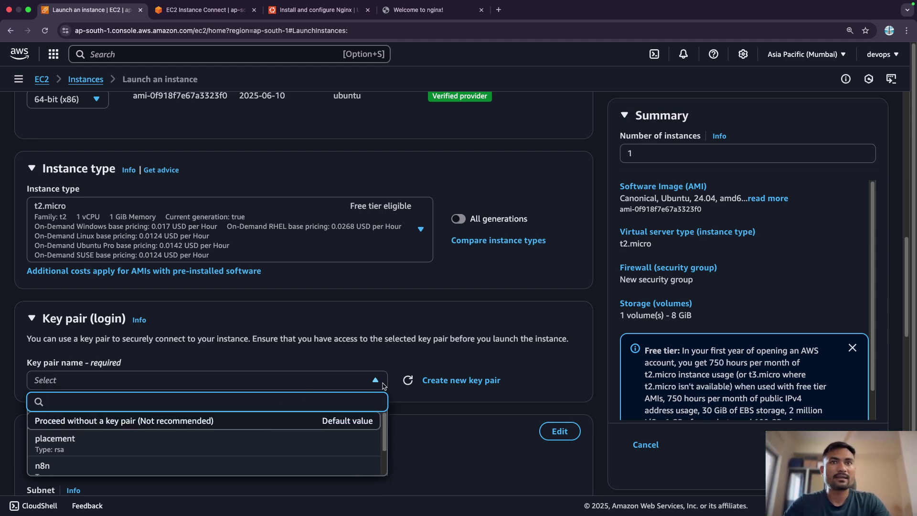
{"action": "left_click", "coordinate": [440, 381]}
{"action": "left_click", "coordinate": [349, 188]}
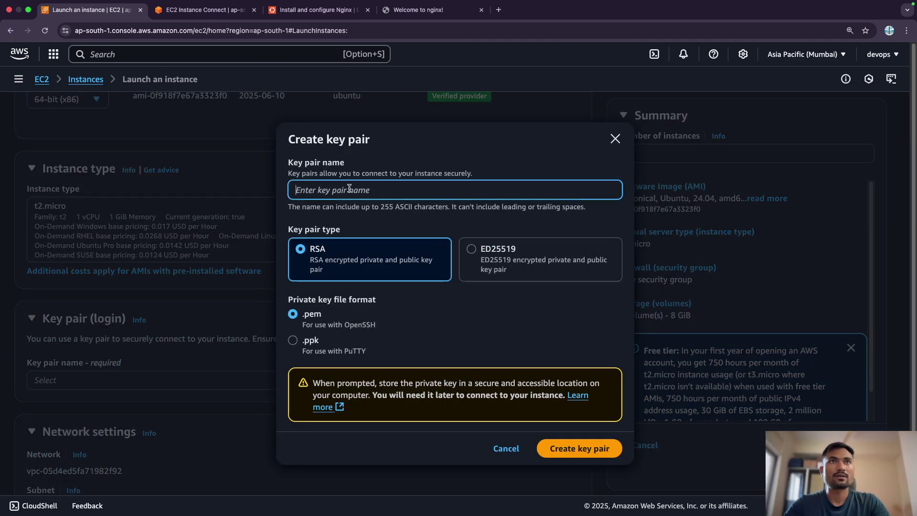
{"action": "type", "text": "nginx"}
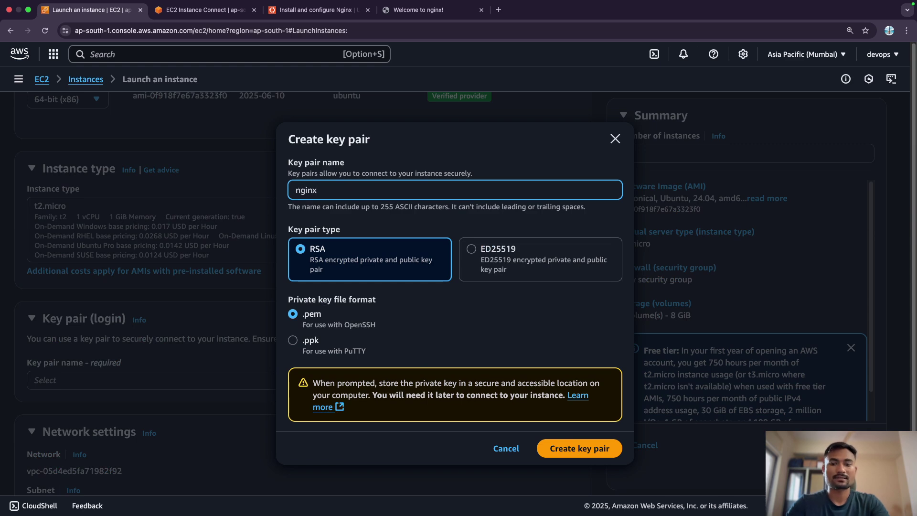
{"action": "type", "text": "_ky"}
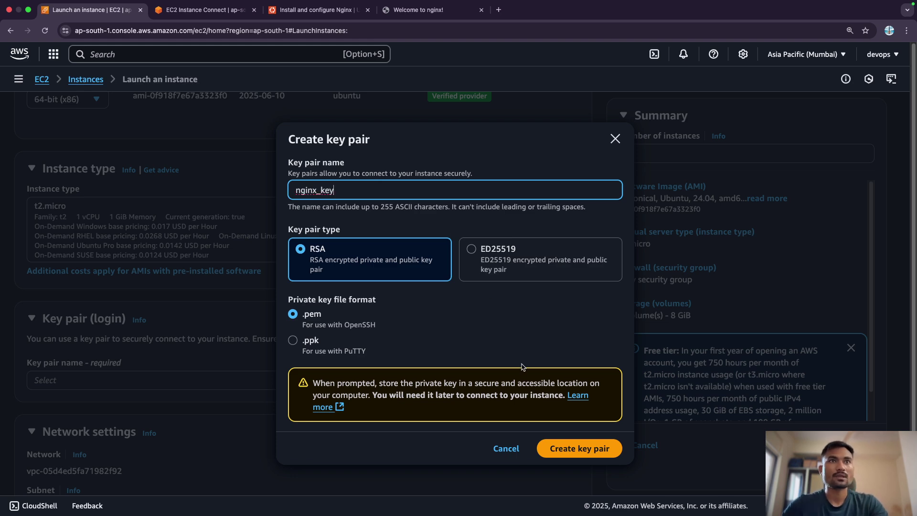
{"action": "left_click", "coordinate": [592, 448]}
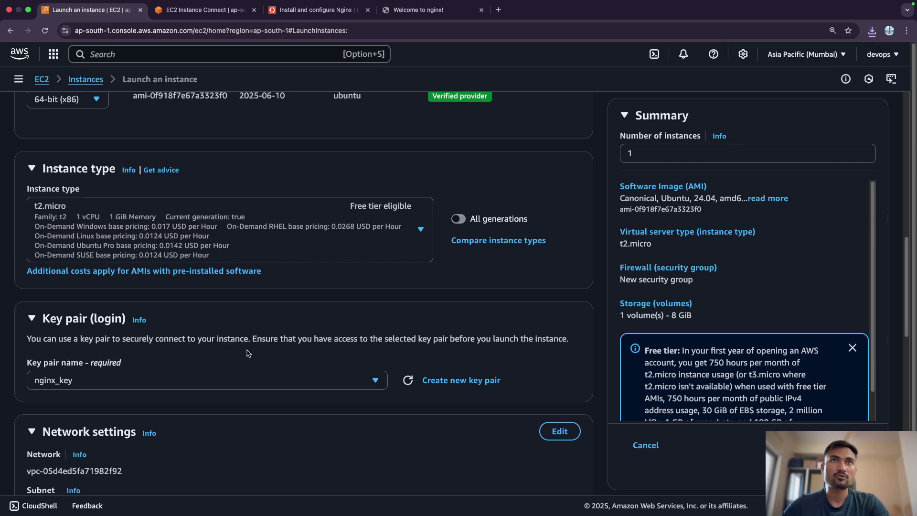
Allow HTTPS and HTTP traffic from the internet in the new security group's rules
{"action": "scroll", "coordinate": [326, 381], "scroll_direction": "down", "scroll_amount": 2}
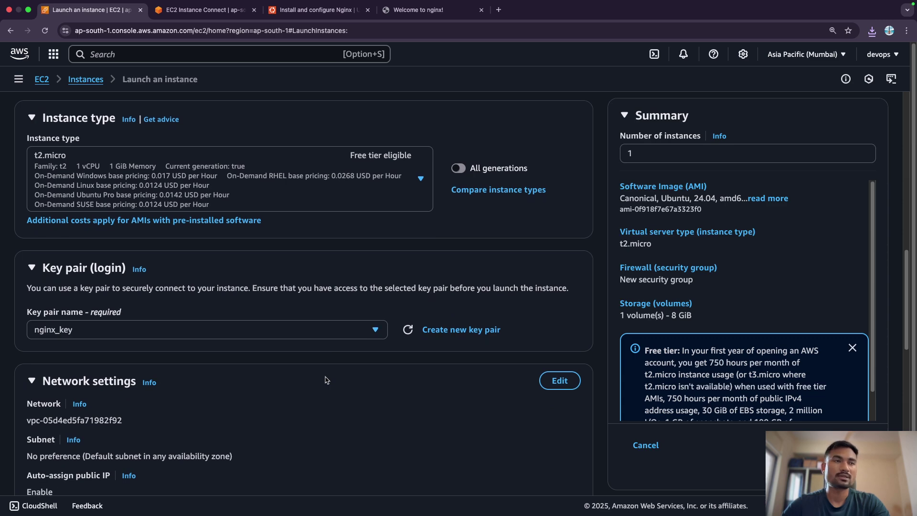
{"action": "scroll", "coordinate": [326, 380], "scroll_direction": "down", "scroll_amount": 5}
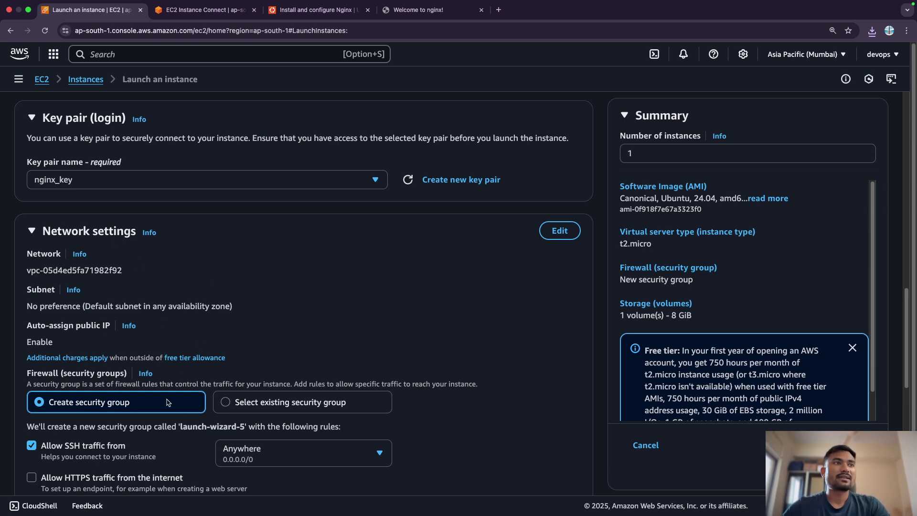
{"action": "scroll", "coordinate": [167, 402], "scroll_direction": "down", "scroll_amount": 2}
{"action": "left_click", "coordinate": [31, 431]}
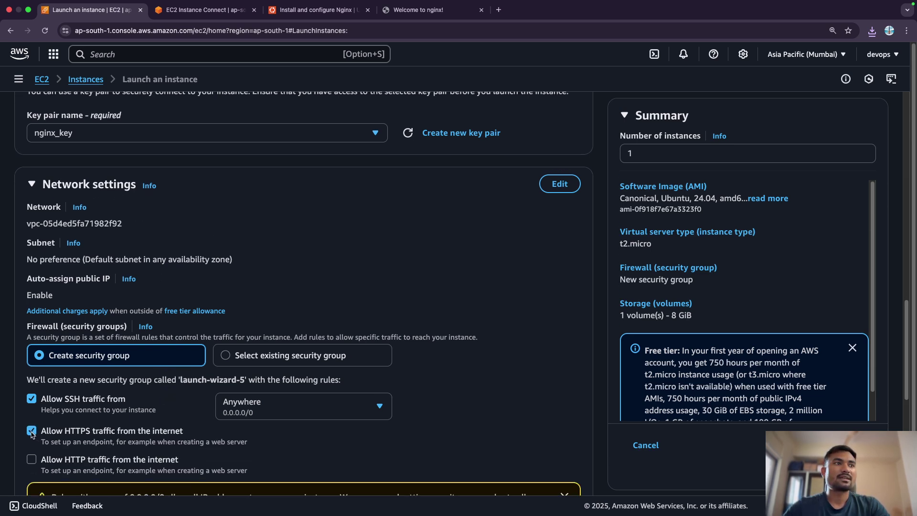
{"action": "left_click", "coordinate": [32, 459]}
{"action": "scroll", "coordinate": [190, 443], "scroll_direction": "down", "scroll_amount": 2}
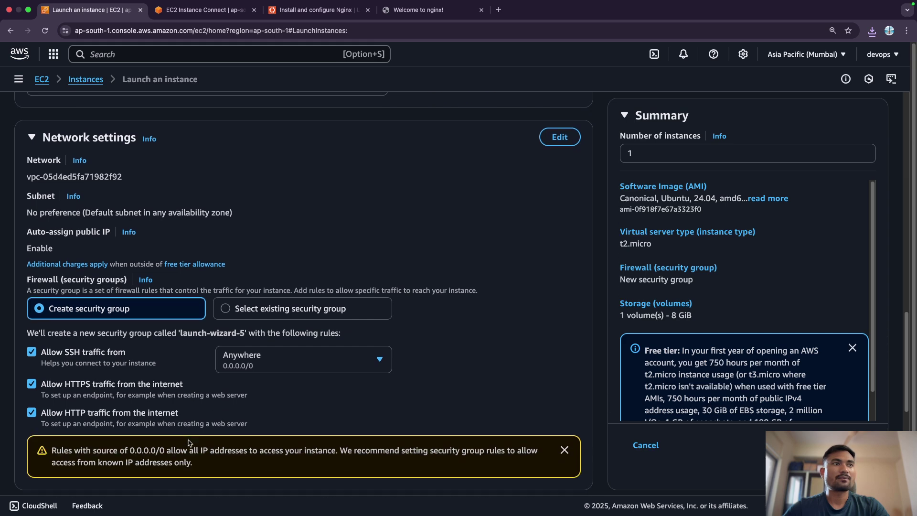
{"action": "scroll", "coordinate": [190, 443], "scroll_direction": "down", "scroll_amount": 1}
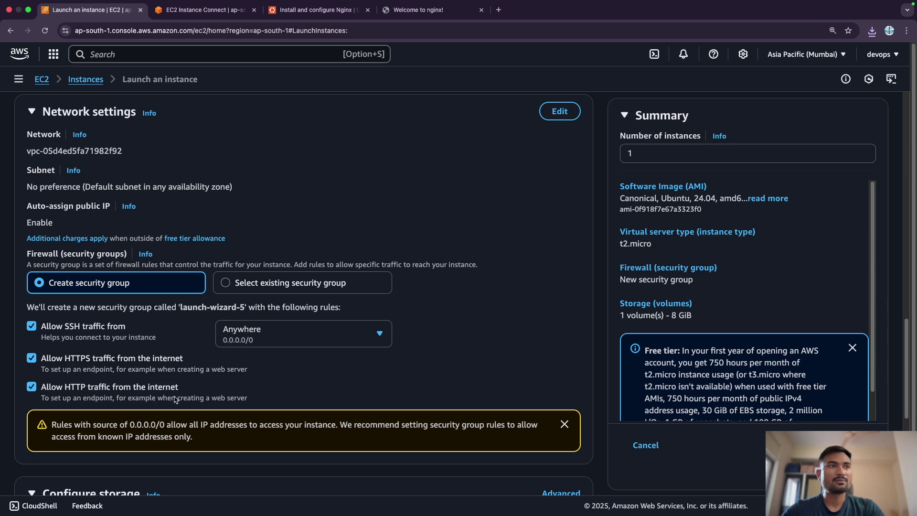
Review the storage configuration and keep the root volume at 8 GiB gp3
{"action": "scroll", "coordinate": [274, 403], "scroll_direction": "down", "scroll_amount": 5}
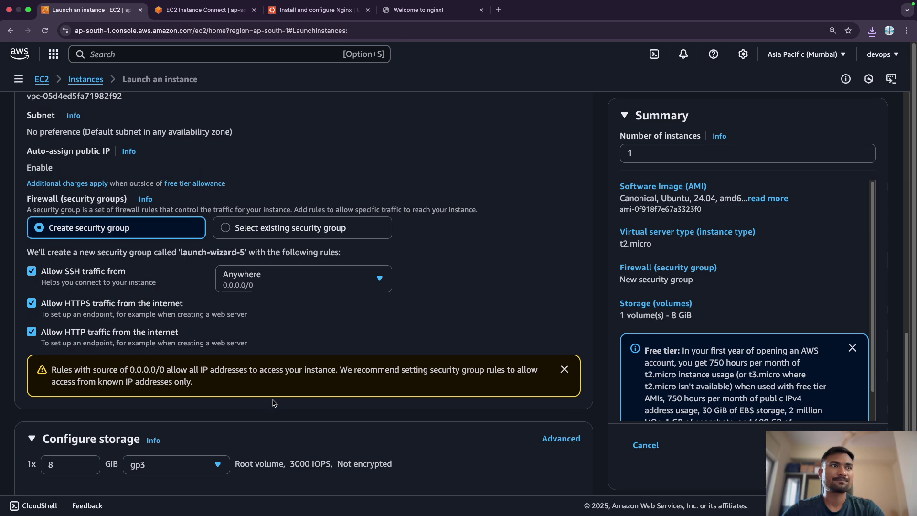
{"action": "scroll", "coordinate": [274, 402], "scroll_direction": "down", "scroll_amount": 2}
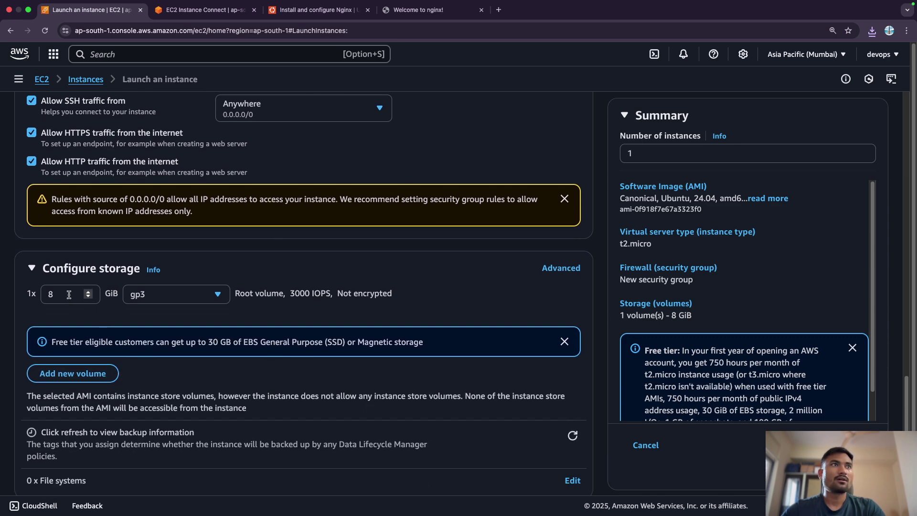
{"action": "left_click", "coordinate": [68, 298]}
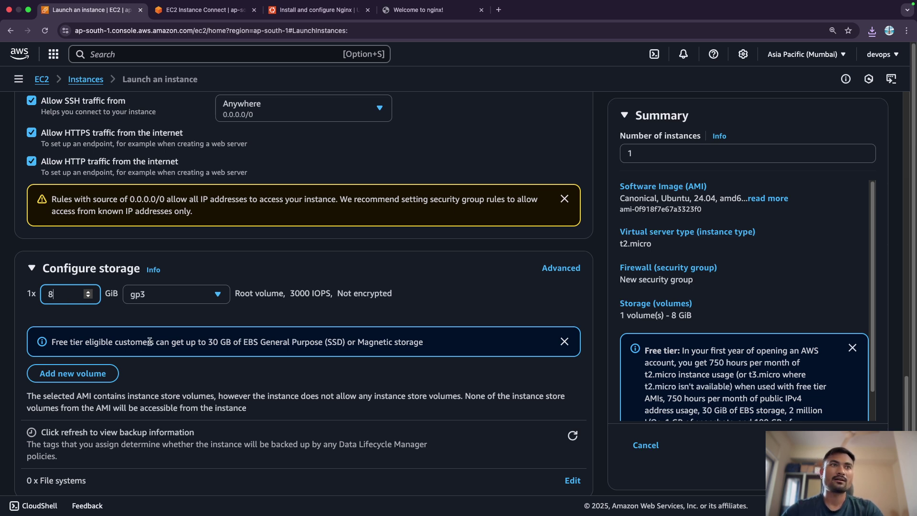
{"action": "left_click", "coordinate": [209, 341]}
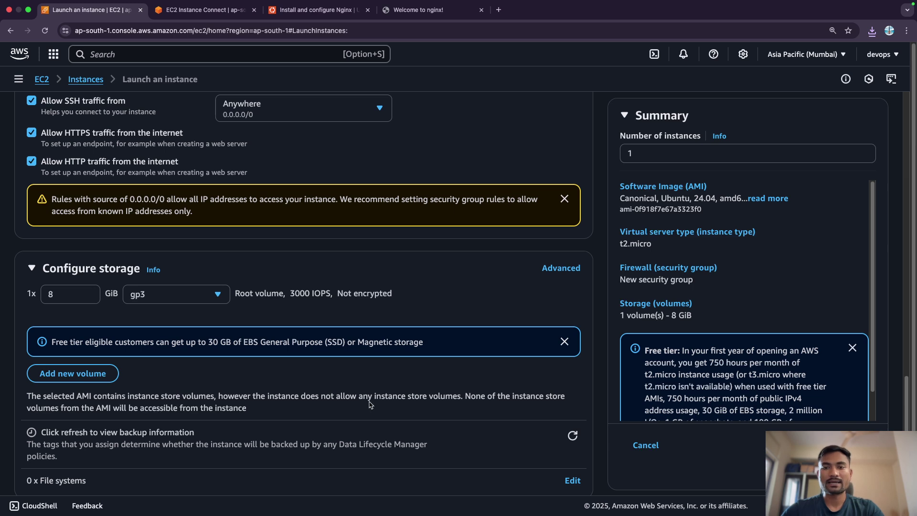
{"action": "left_click", "coordinate": [52, 293]}
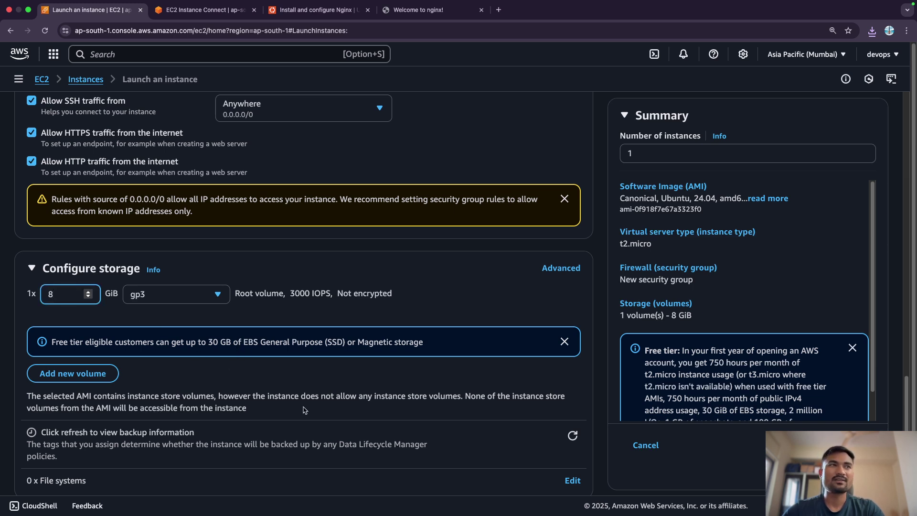
Expand the advanced details, look through their options and collapse them again
{"action": "scroll", "coordinate": [304, 410], "scroll_direction": "down", "scroll_amount": 2}
{"action": "scroll", "coordinate": [303, 410], "scroll_direction": "down", "scroll_amount": 2}
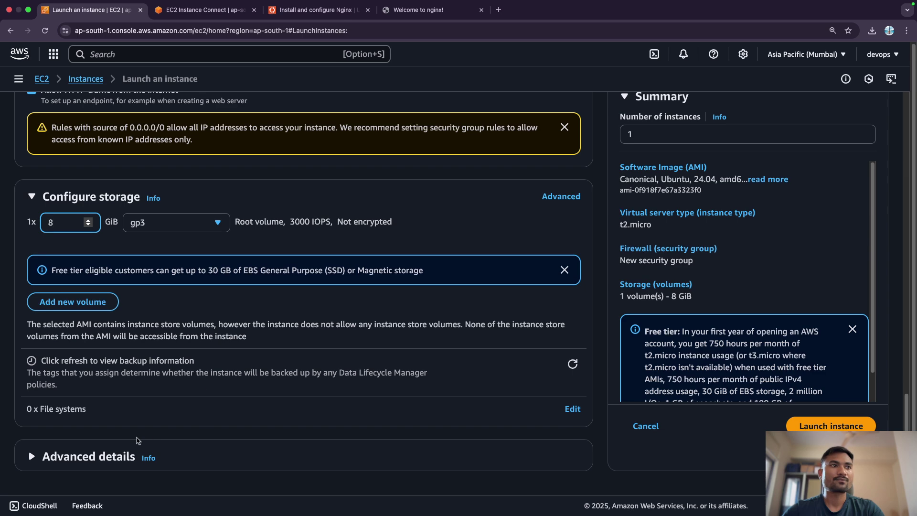
{"action": "left_click", "coordinate": [32, 458]}
{"action": "scroll", "coordinate": [32, 459], "scroll_direction": "down", "scroll_amount": 10}
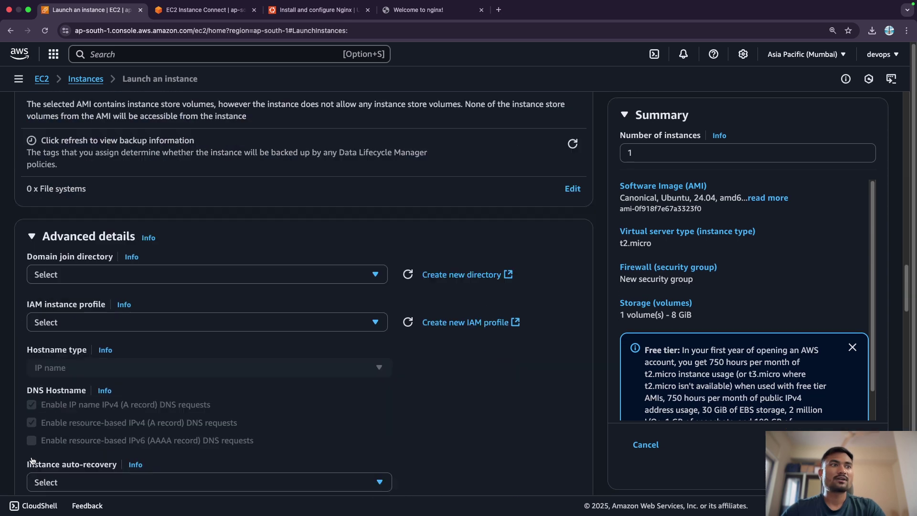
{"action": "scroll", "coordinate": [32, 459], "scroll_direction": "down", "scroll_amount": 2}
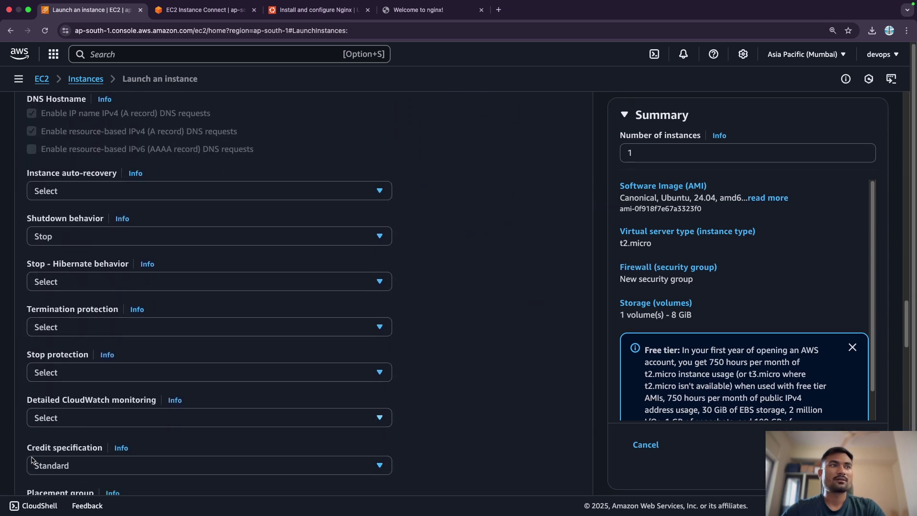
{"action": "scroll", "coordinate": [33, 459], "scroll_direction": "up", "scroll_amount": 6}
{"action": "scroll", "coordinate": [32, 334], "scroll_direction": "up", "scroll_amount": 3}
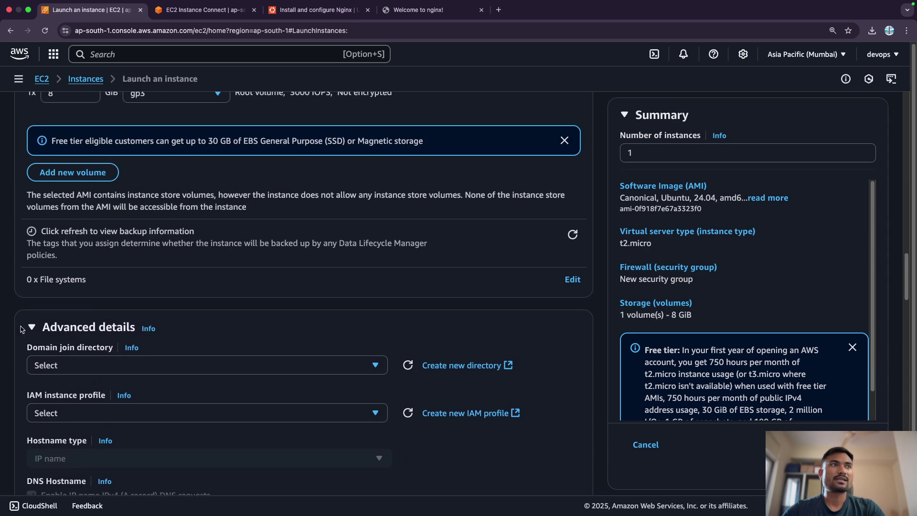
{"action": "left_click", "coordinate": [30, 325]}
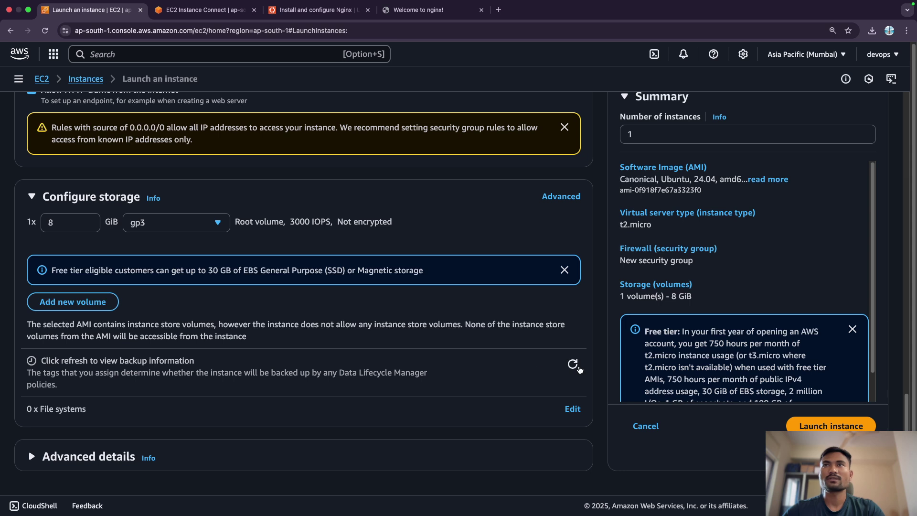
Keep the number of instances at 1 in the summary and launch the instance
{"action": "scroll", "coordinate": [652, 233], "scroll_direction": "up", "scroll_amount": 1}
{"action": "scroll", "coordinate": [653, 233], "scroll_direction": "up", "scroll_amount": 1}
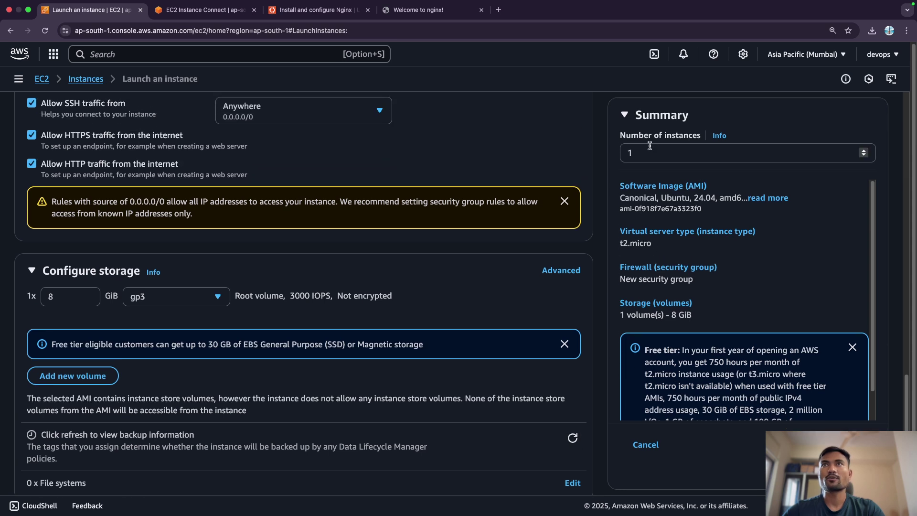
{"action": "left_click", "coordinate": [649, 149]}
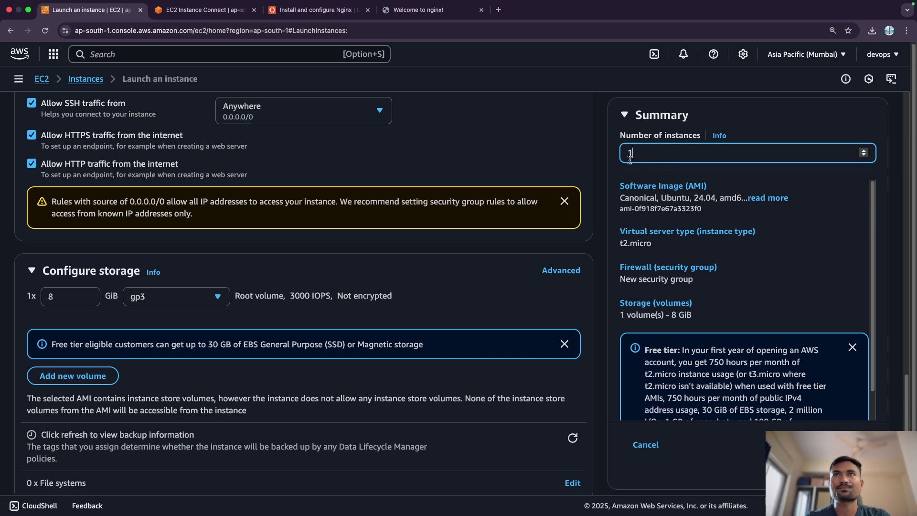
{"action": "scroll", "coordinate": [687, 234], "scroll_direction": "down", "scroll_amount": 2}
{"action": "scroll", "coordinate": [702, 239], "scroll_direction": "up", "scroll_amount": 2}
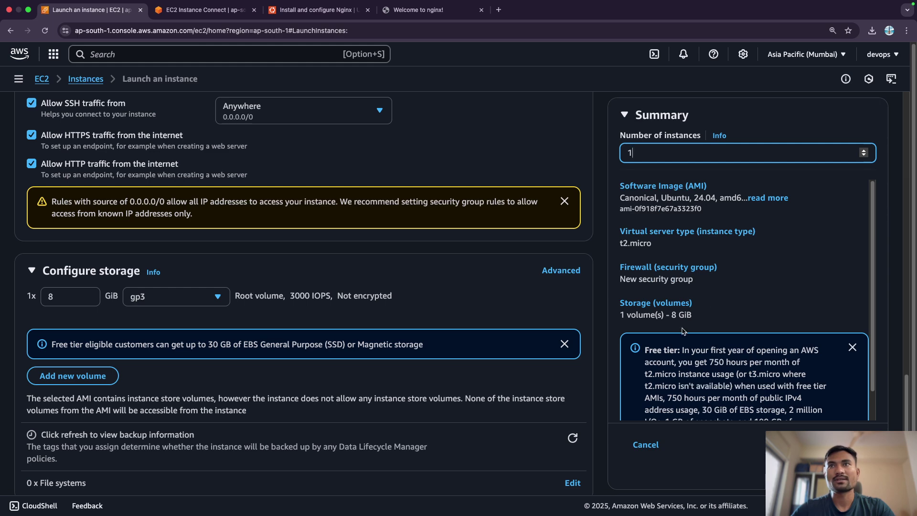
{"action": "scroll", "coordinate": [791, 423], "scroll_direction": "down", "scroll_amount": 3}
{"action": "scroll", "coordinate": [791, 423], "scroll_direction": "up", "scroll_amount": 5}
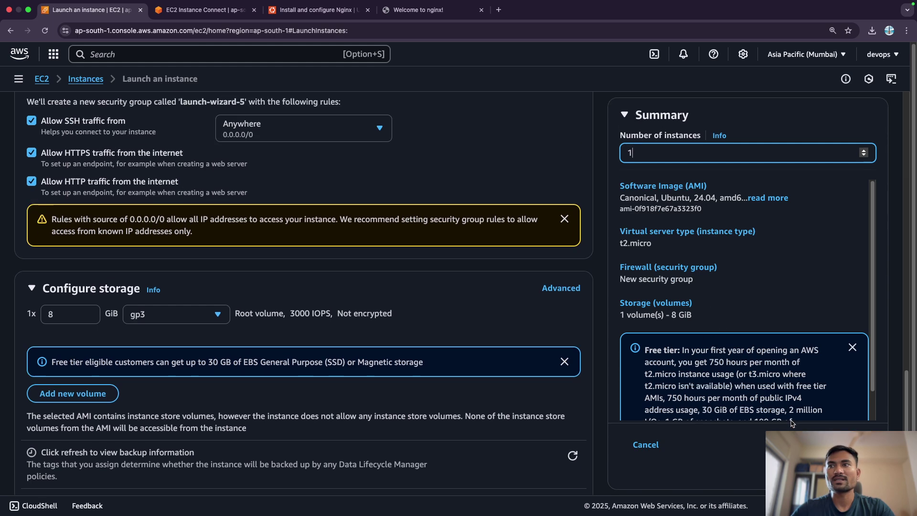
{"action": "left_click", "coordinate": [821, 444]}
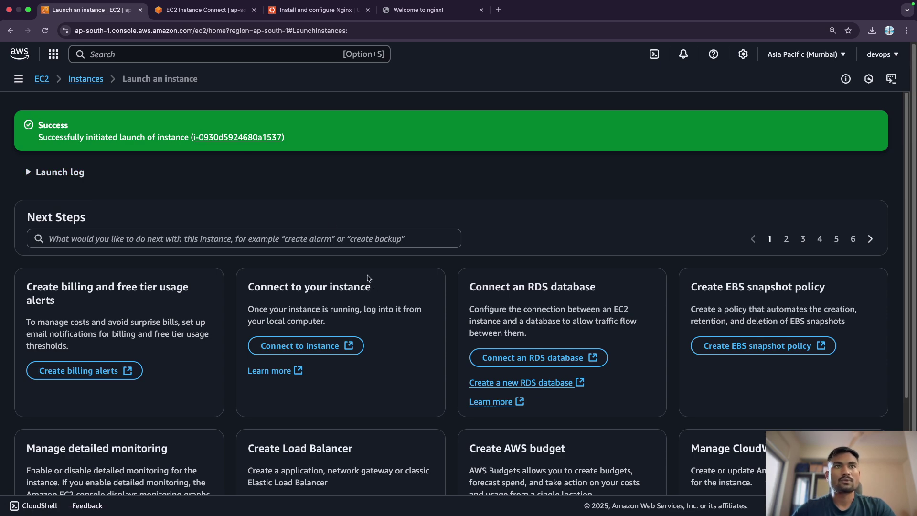
Go to the EC2 instances list, filter it to the Running state and refresh it
{"action": "left_click", "coordinate": [84, 79]}
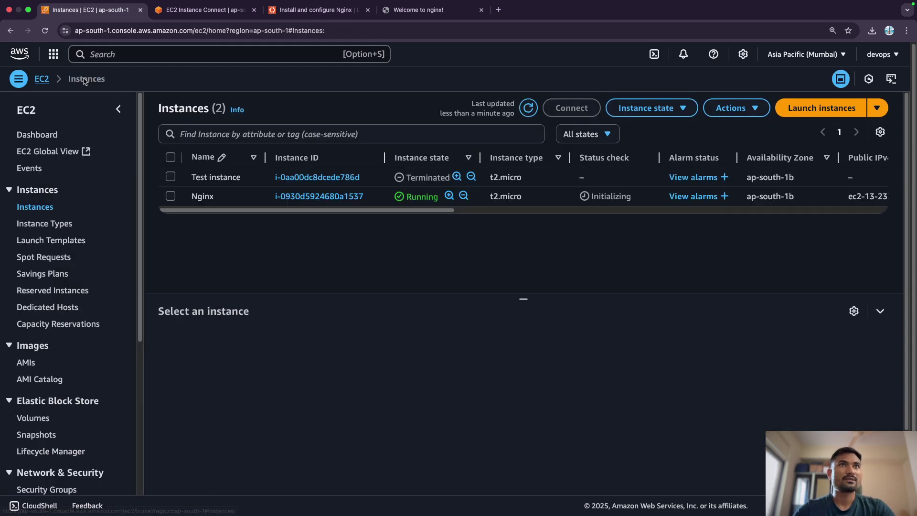
{"action": "left_click", "coordinate": [528, 109]}
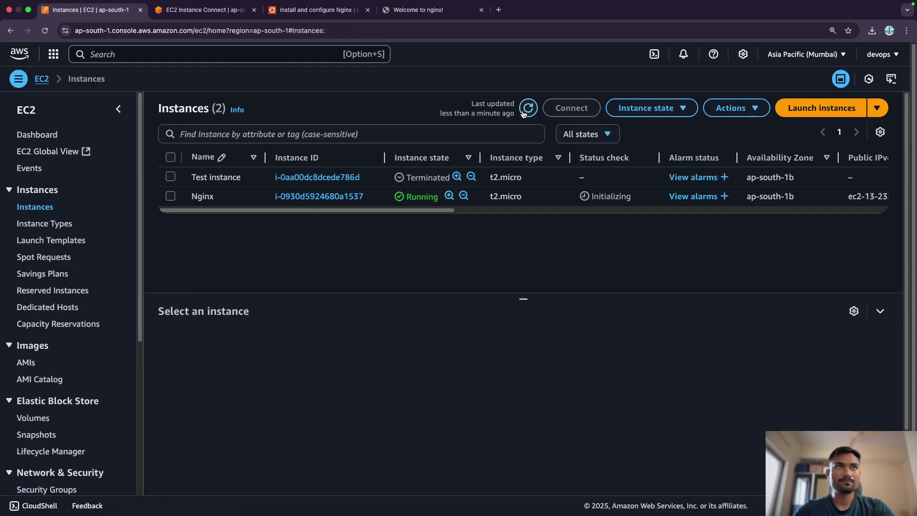
{"action": "left_click", "coordinate": [607, 134]}
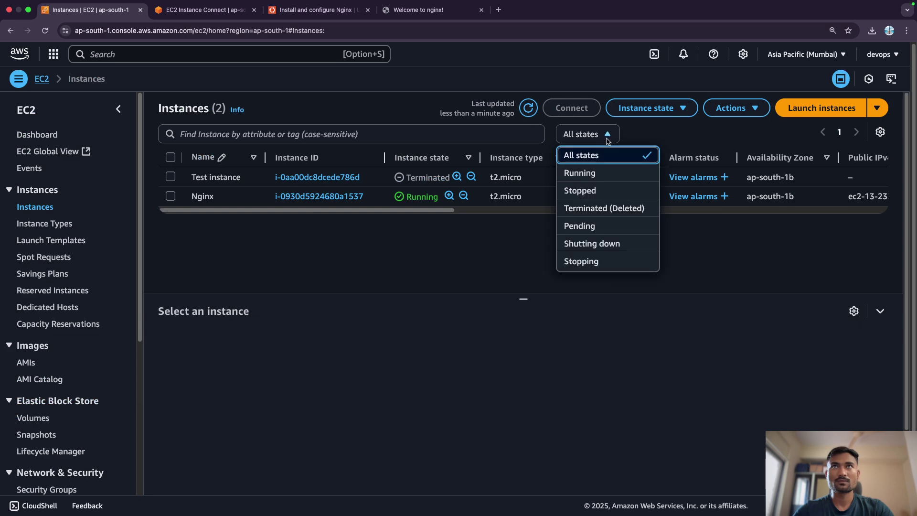
{"action": "left_click", "coordinate": [581, 175]}
{"action": "left_click", "coordinate": [528, 109]}
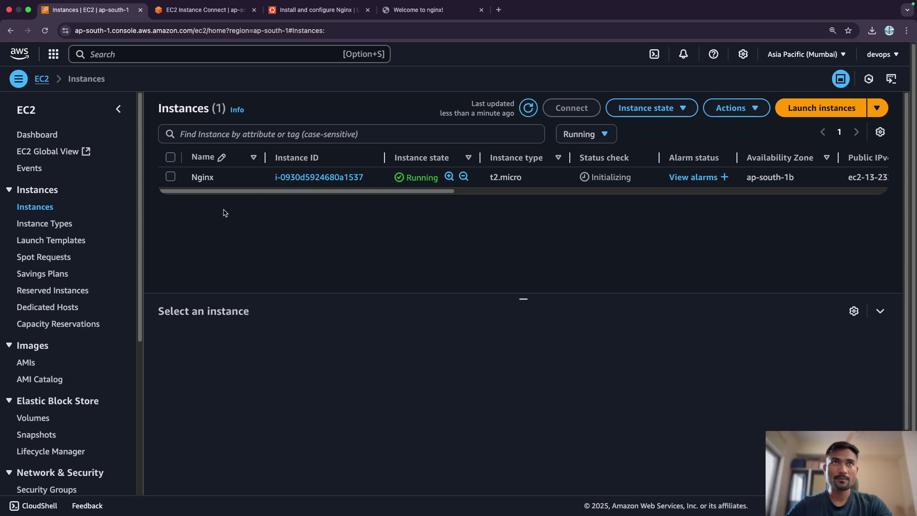
Select the Nginx instance and examine its system and instance status checks, refreshing the instances list
{"action": "left_click", "coordinate": [170, 177]}
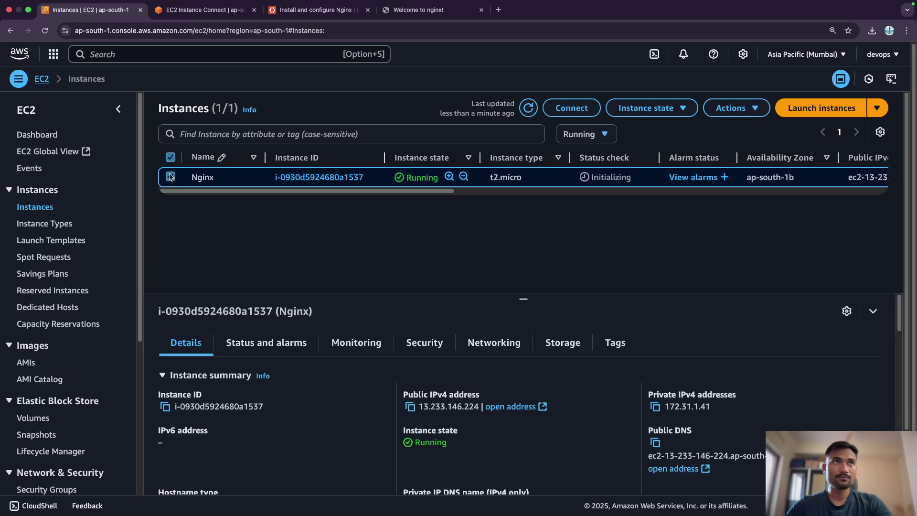
{"action": "left_click", "coordinate": [269, 345]}
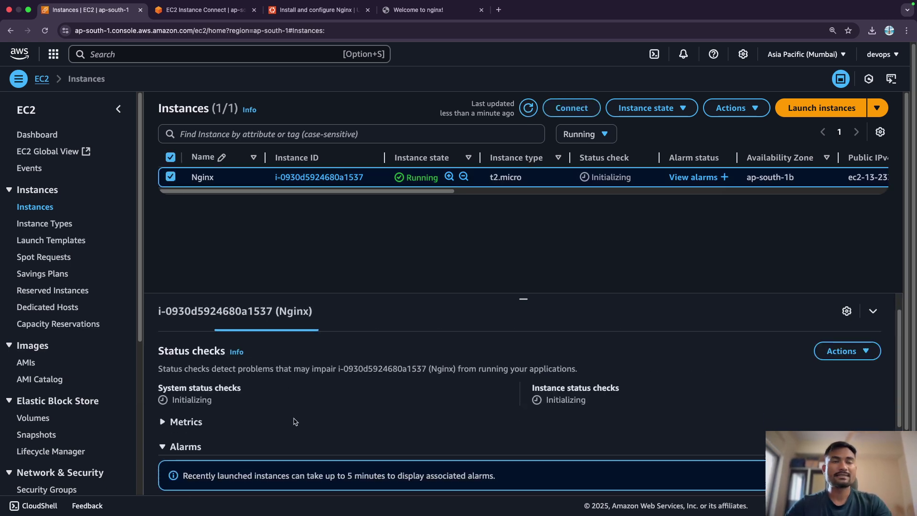
{"action": "scroll", "coordinate": [294, 422], "scroll_direction": "down", "scroll_amount": 1}
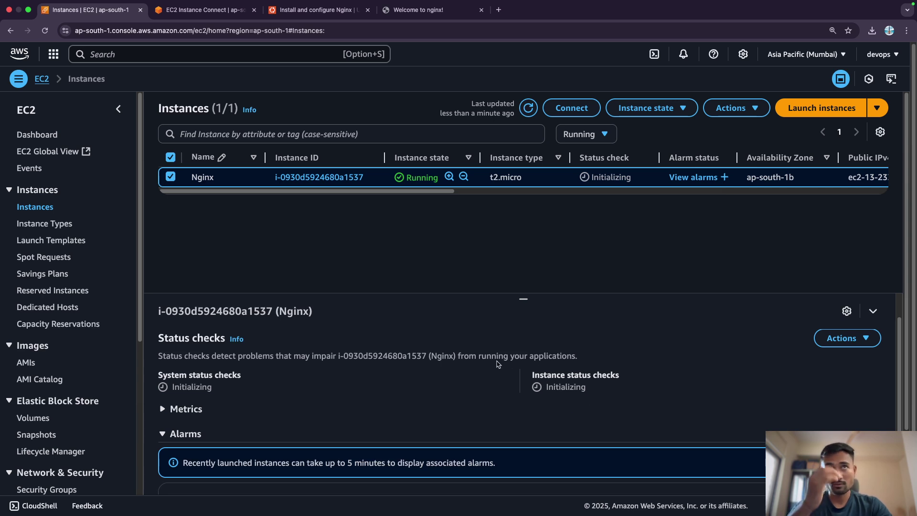
{"action": "left_click", "coordinate": [528, 108]}
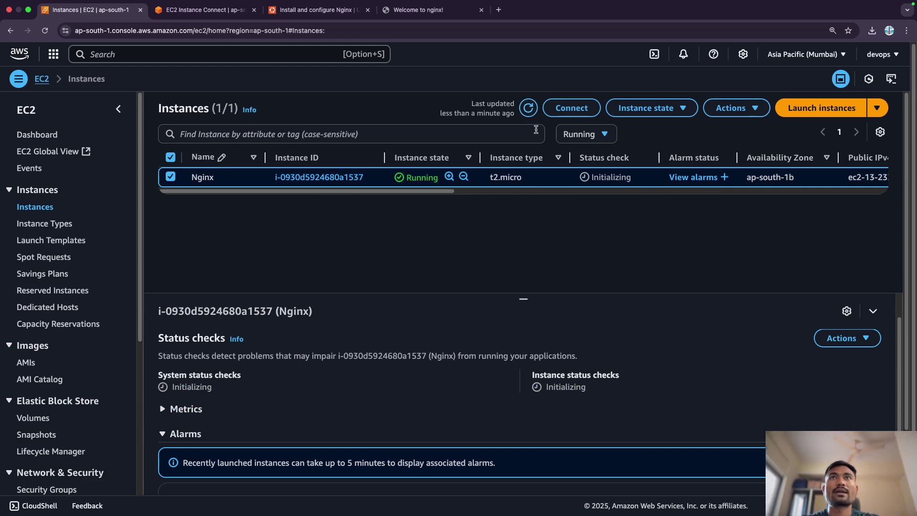
{"action": "left_click", "coordinate": [528, 108]}
{"action": "scroll", "coordinate": [195, 334], "scroll_direction": "down", "scroll_amount": 2}
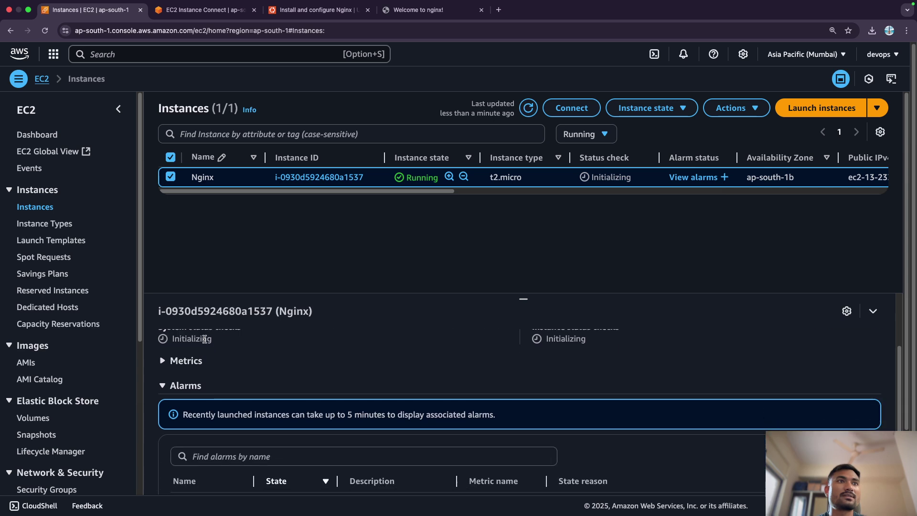
Examine the Nginx instance's details, including its IP addresses, DNS names, instance type, VPC and subnet, and refresh the list once
{"action": "scroll", "coordinate": [209, 342], "scroll_direction": "up", "scroll_amount": 3}
{"action": "left_click", "coordinate": [193, 348]}
{"action": "scroll", "coordinate": [363, 403], "scroll_direction": "down", "scroll_amount": 3}
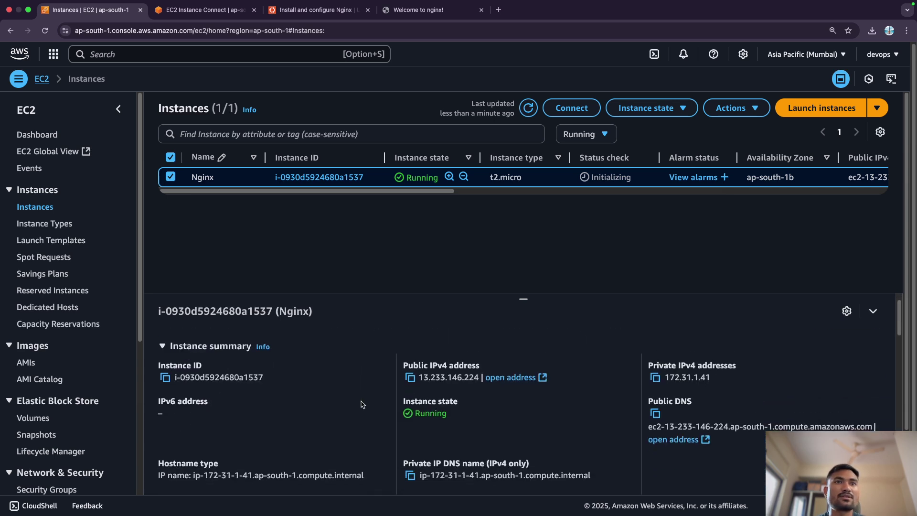
{"action": "scroll", "coordinate": [362, 405], "scroll_direction": "down", "scroll_amount": 1}
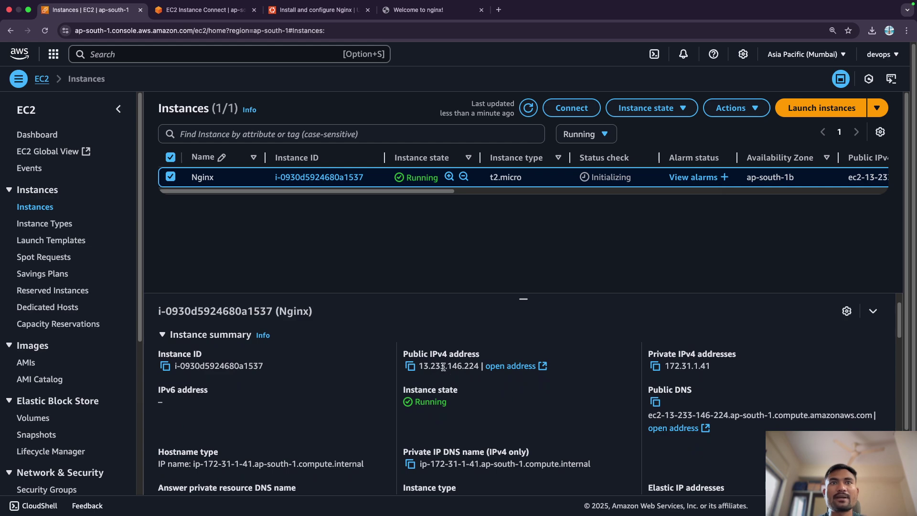
{"action": "scroll", "coordinate": [485, 409], "scroll_direction": "down", "scroll_amount": 2}
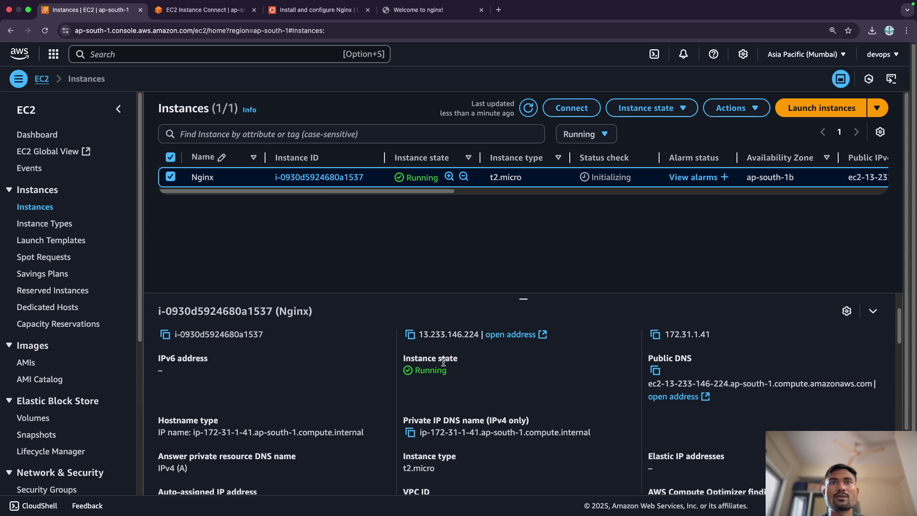
{"action": "scroll", "coordinate": [461, 397], "scroll_direction": "down", "scroll_amount": 1}
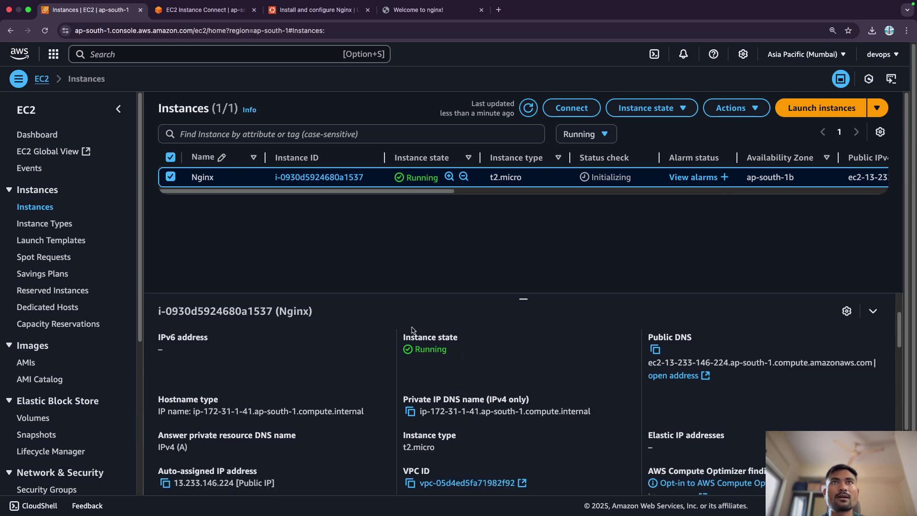
{"action": "left_click", "coordinate": [528, 108]}
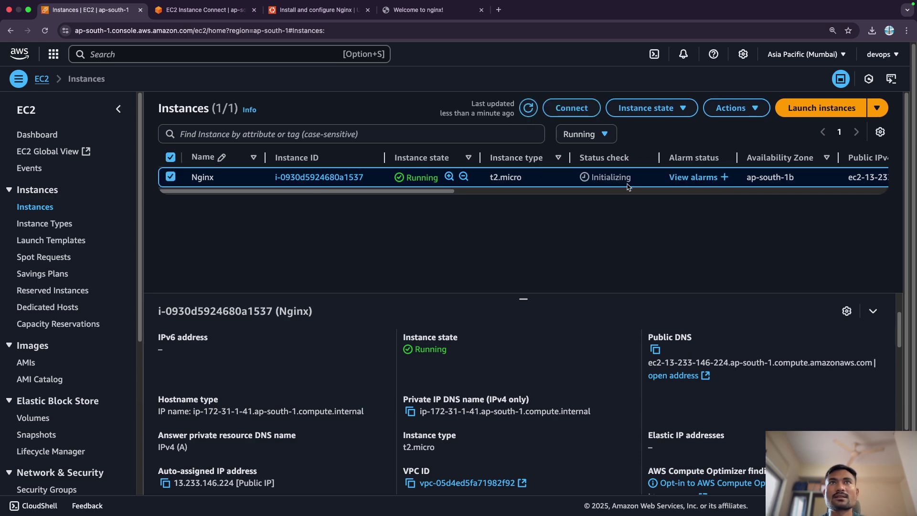
{"action": "scroll", "coordinate": [581, 291], "scroll_direction": "down", "scroll_amount": 1}
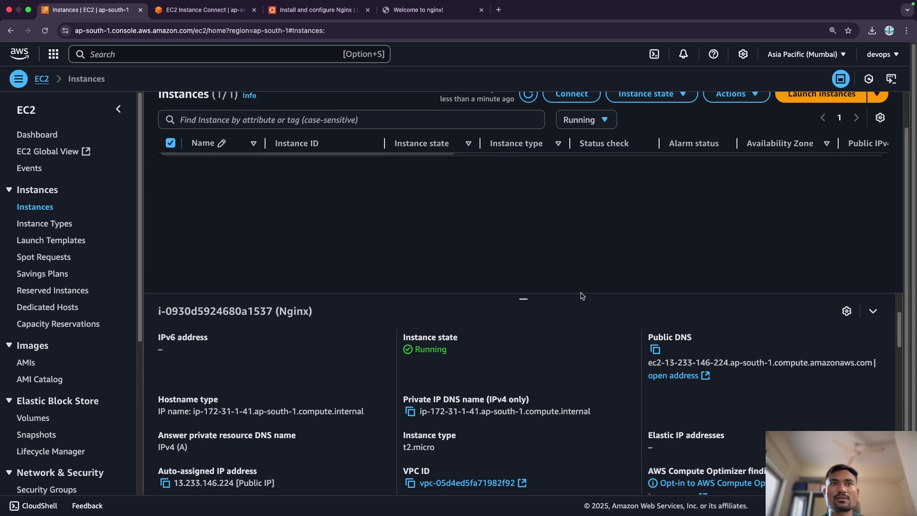
{"action": "scroll", "coordinate": [561, 277], "scroll_direction": "up", "scroll_amount": 1}
{"action": "scroll", "coordinate": [539, 387], "scroll_direction": "down", "scroll_amount": 3}
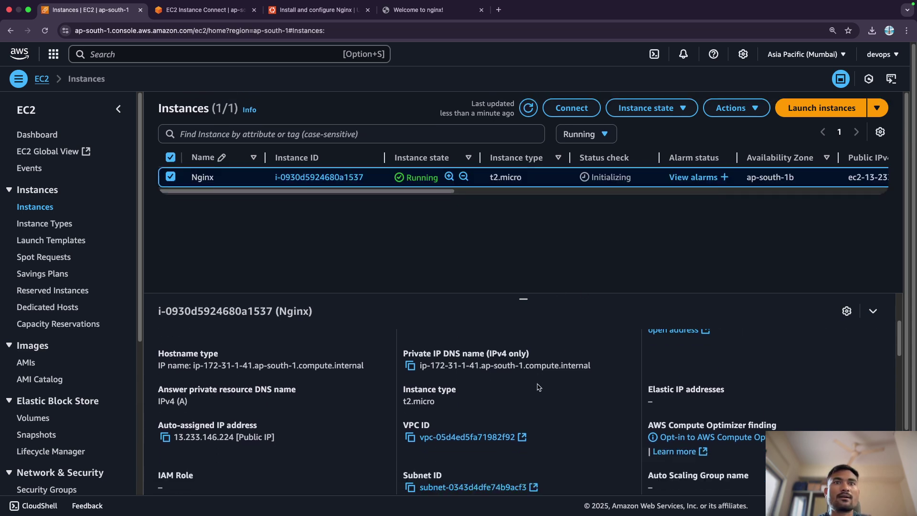
{"action": "scroll", "coordinate": [539, 387], "scroll_direction": "down", "scroll_amount": 1}
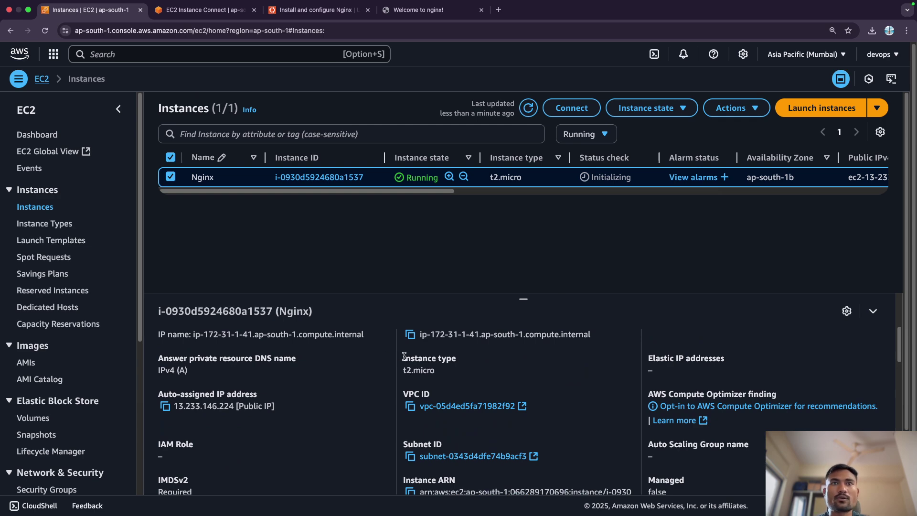
{"action": "left_click_drag", "start_coordinate": [404, 357], "coordinate": [433, 367]}
{"action": "left_click", "coordinate": [451, 377]}
{"action": "scroll", "coordinate": [494, 434], "scroll_direction": "down", "scroll_amount": 1}
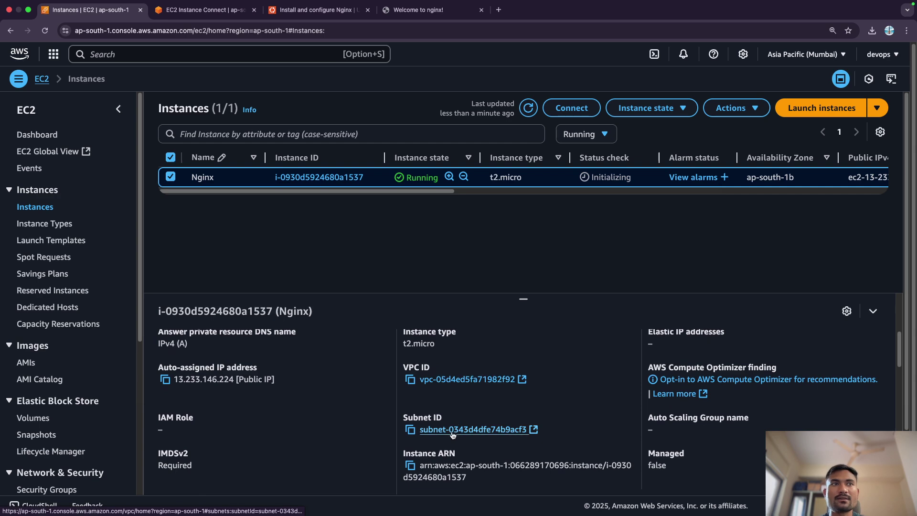
{"action": "scroll", "coordinate": [409, 428], "scroll_direction": "down", "scroll_amount": 3}
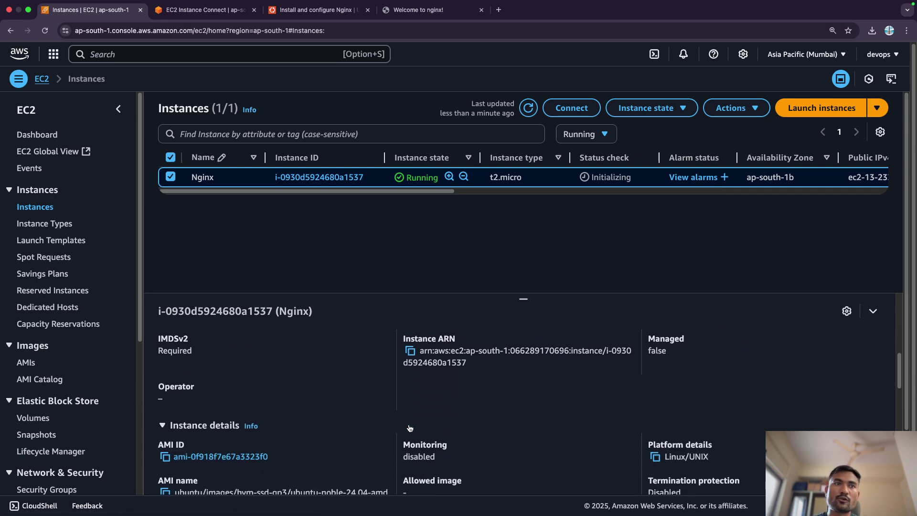
{"action": "scroll", "coordinate": [390, 395], "scroll_direction": "up", "scroll_amount": 5}
Review the Nginx instance's security details, with its security group and its inbound and outbound rules
{"action": "left_click", "coordinate": [440, 351]}
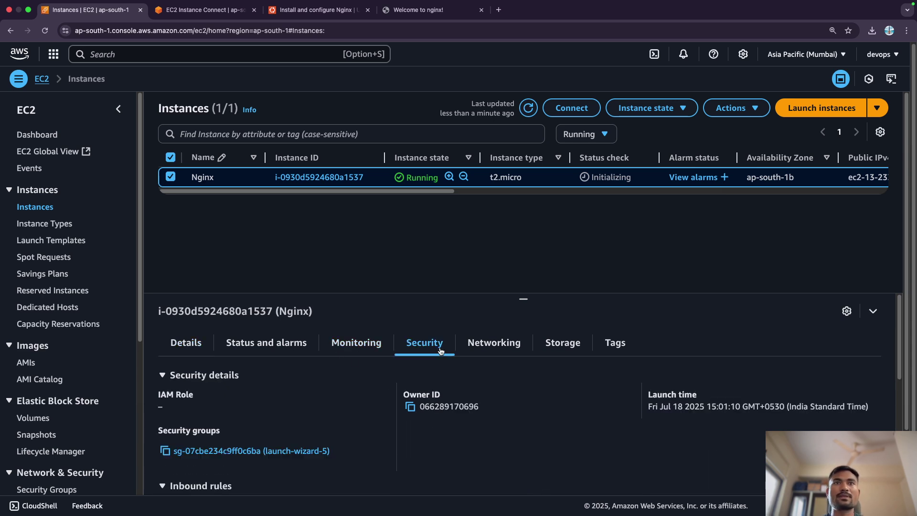
{"action": "scroll", "coordinate": [370, 447], "scroll_direction": "down", "scroll_amount": 3}
{"action": "scroll", "coordinate": [371, 447], "scroll_direction": "down", "scroll_amount": 3}
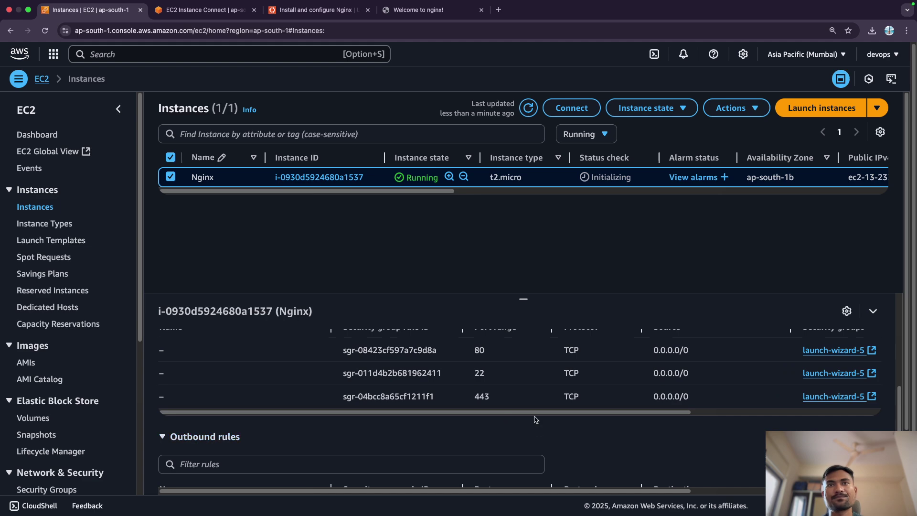
{"action": "scroll", "coordinate": [475, 387], "scroll_direction": "down", "scroll_amount": 2}
{"action": "scroll", "coordinate": [475, 388], "scroll_direction": "up", "scroll_amount": 8}
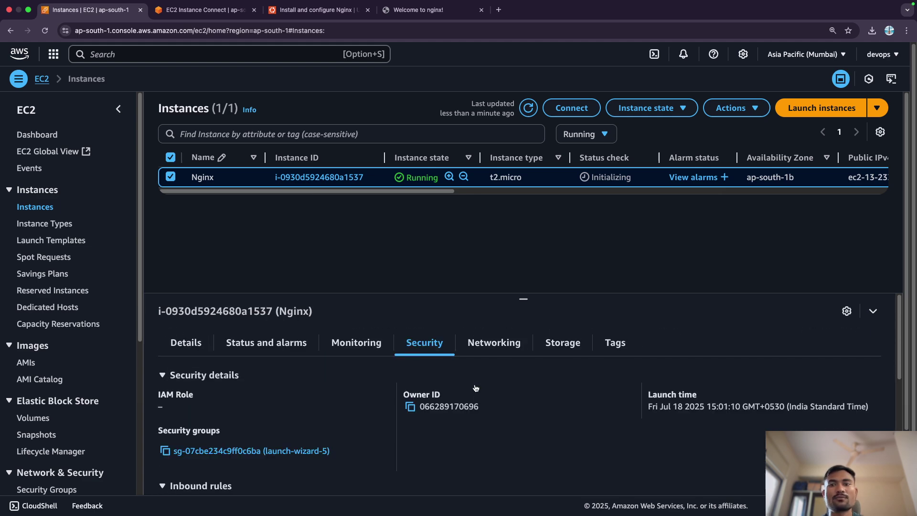
Refresh the instances list repeatedly to check the Nginx instance's status check
{"action": "left_click", "coordinate": [528, 109]}
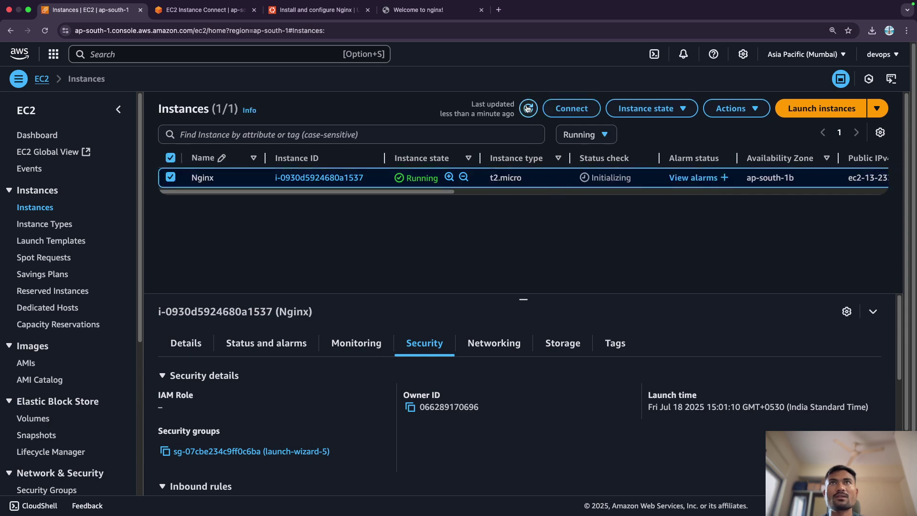
{"action": "left_click", "coordinate": [528, 108]}
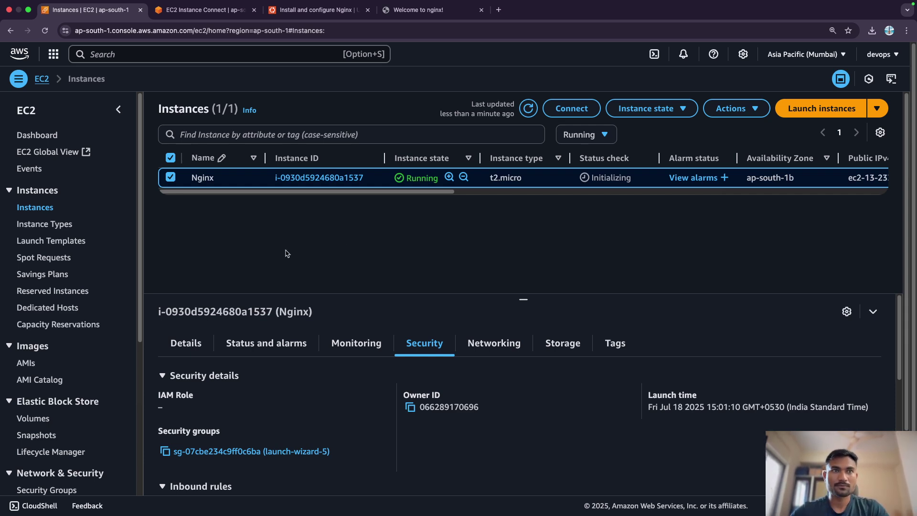
{"action": "left_click", "coordinate": [528, 108]}
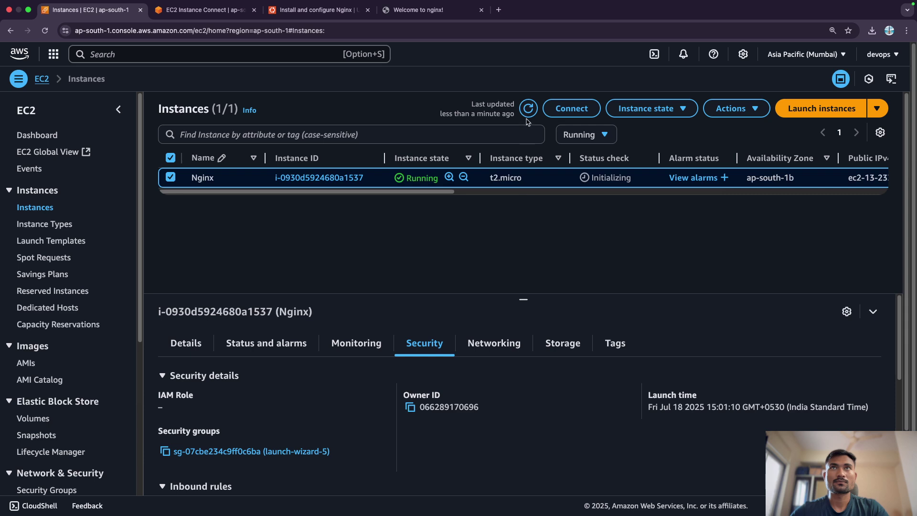
{"action": "left_click", "coordinate": [527, 112]}
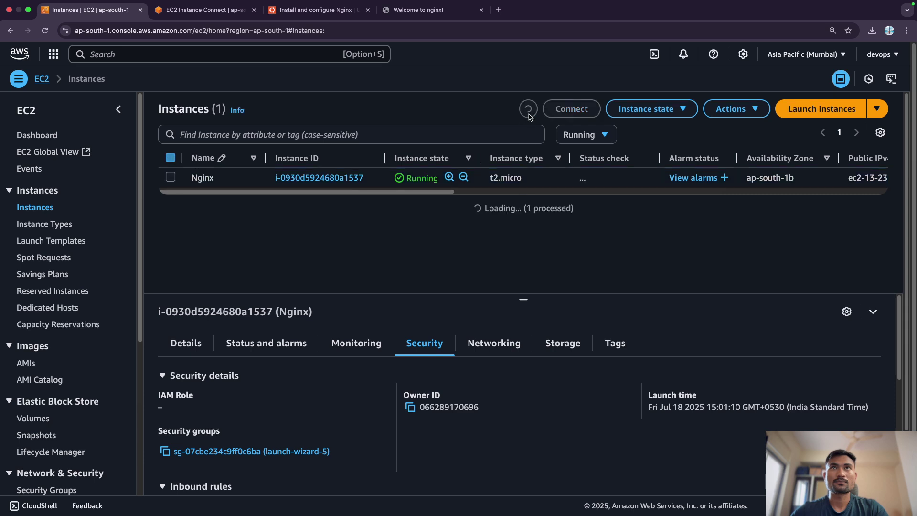
Reload the instances page, filter the list to Running instances and select the Nginx instance
{"action": "left_click", "coordinate": [45, 30]}
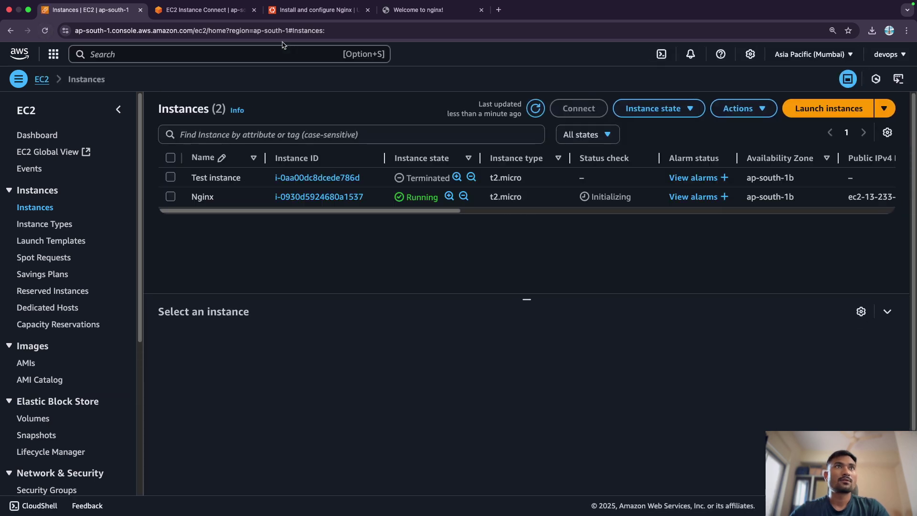
{"action": "left_click", "coordinate": [537, 115]}
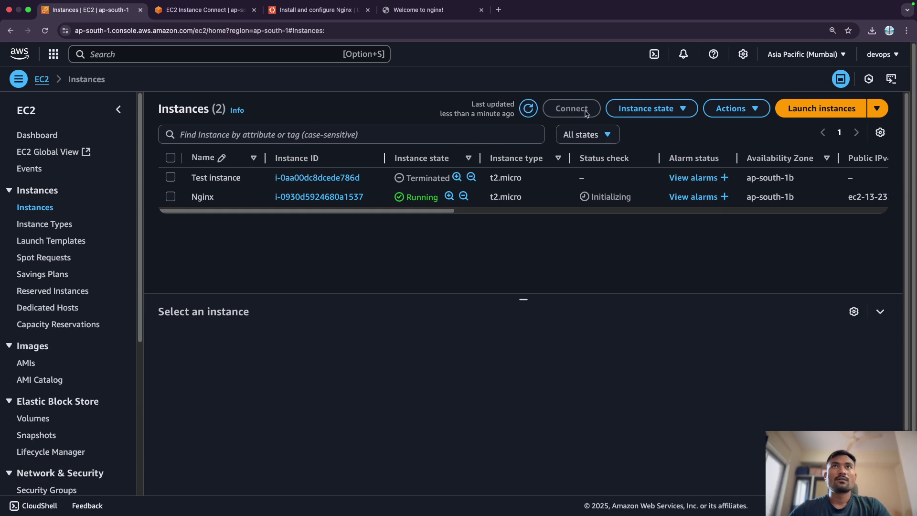
{"action": "left_click", "coordinate": [599, 134]}
{"action": "left_click", "coordinate": [589, 176]}
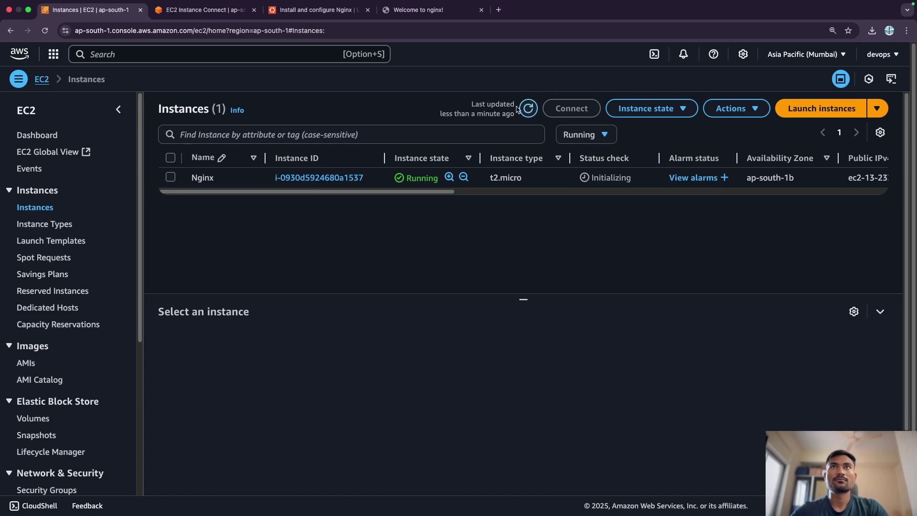
{"action": "left_click", "coordinate": [170, 178]}
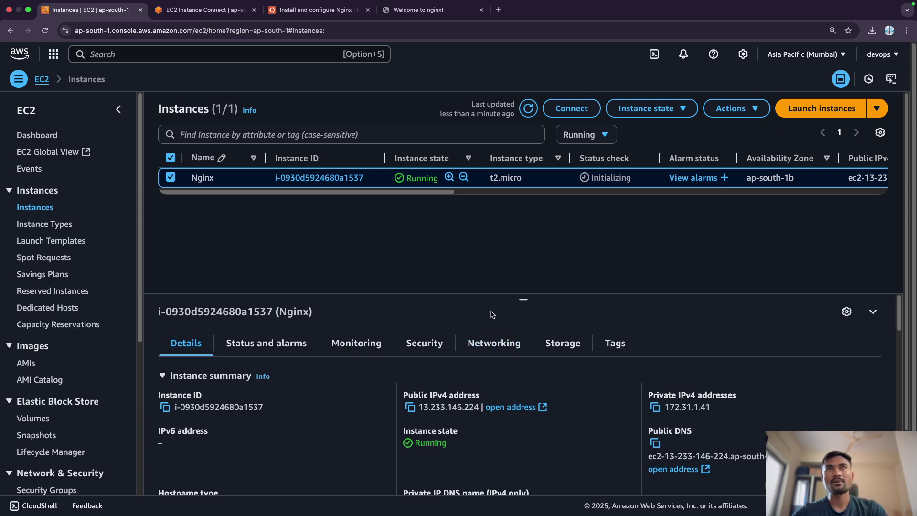
Refresh and review the Nginx instance's status checks, and connect to it through EC2 Instance Connect over its public IP as ubuntu
{"action": "left_click", "coordinate": [528, 110]}
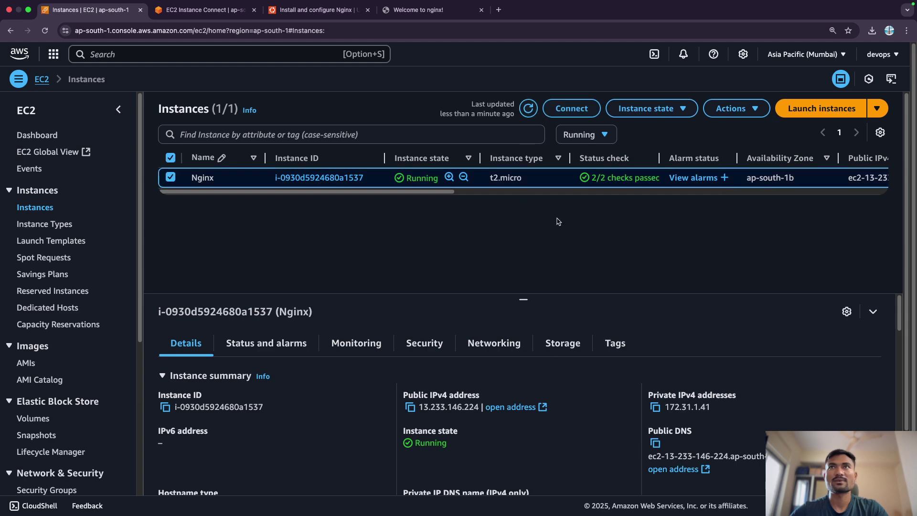
{"action": "left_click", "coordinate": [287, 344]}
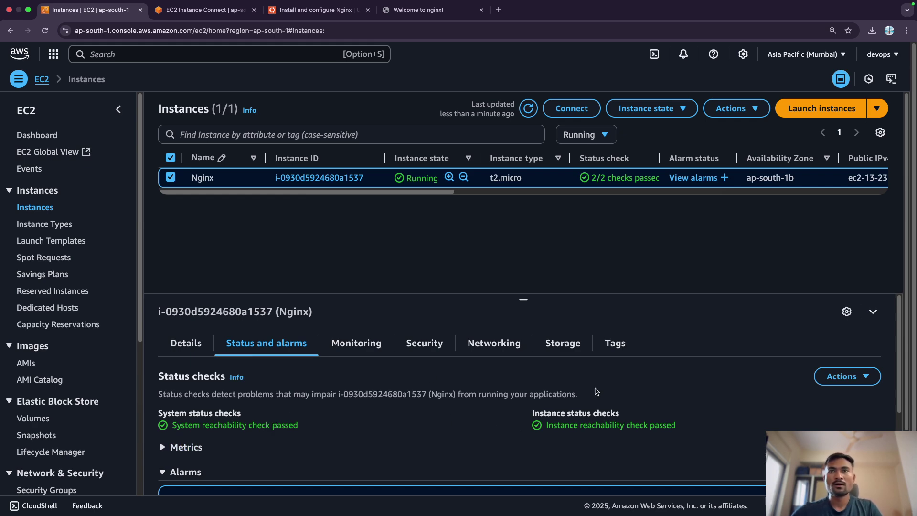
{"action": "left_click", "coordinate": [573, 112]}
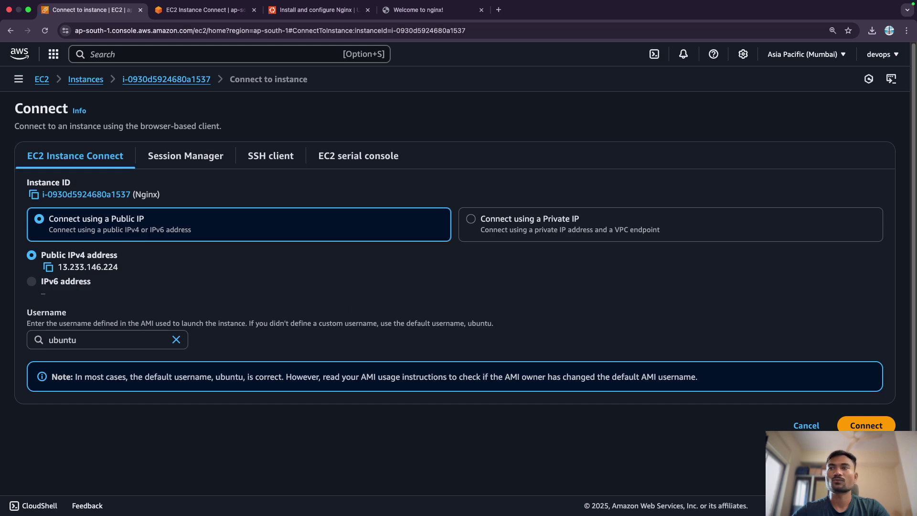
{"action": "left_click", "coordinate": [861, 425]}
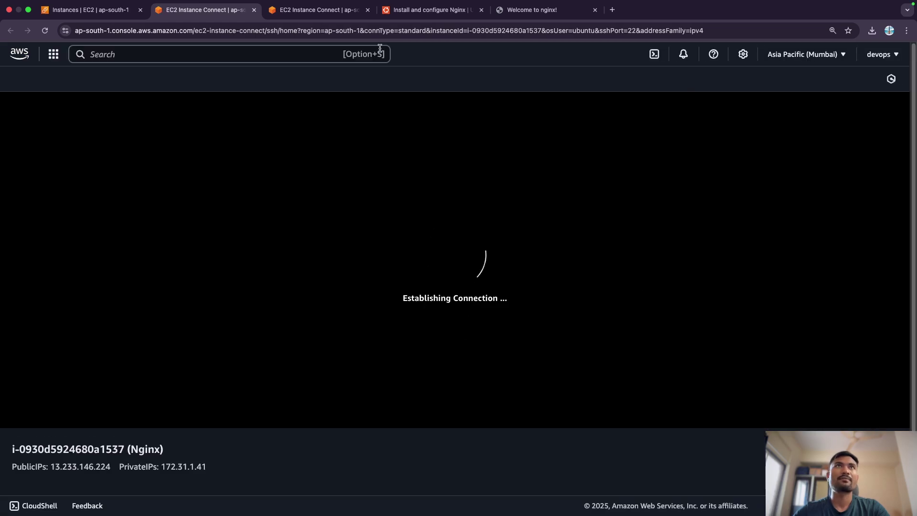
Close the old EC2 Instance Connect session, the Nginx installation guide and the nginx welcome page
{"action": "left_click", "coordinate": [367, 9]}
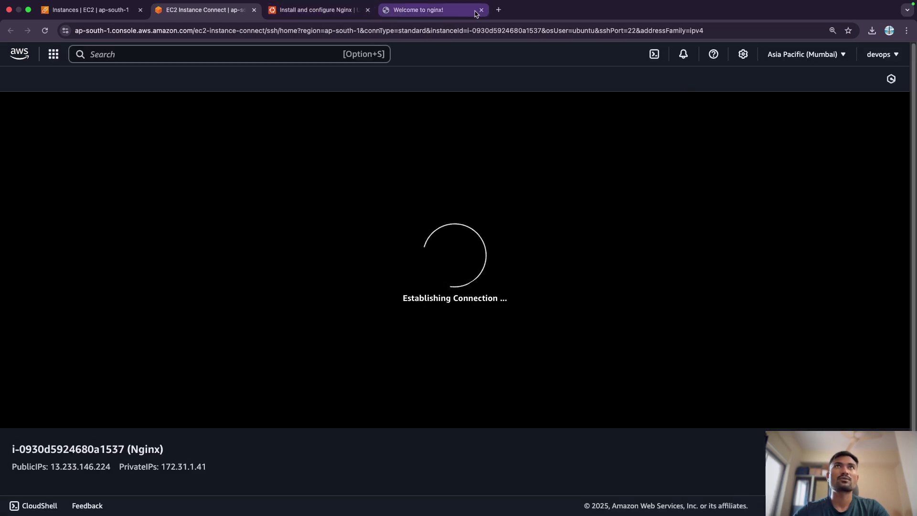
{"action": "left_click", "coordinate": [481, 10]}
{"action": "left_click", "coordinate": [367, 10]}
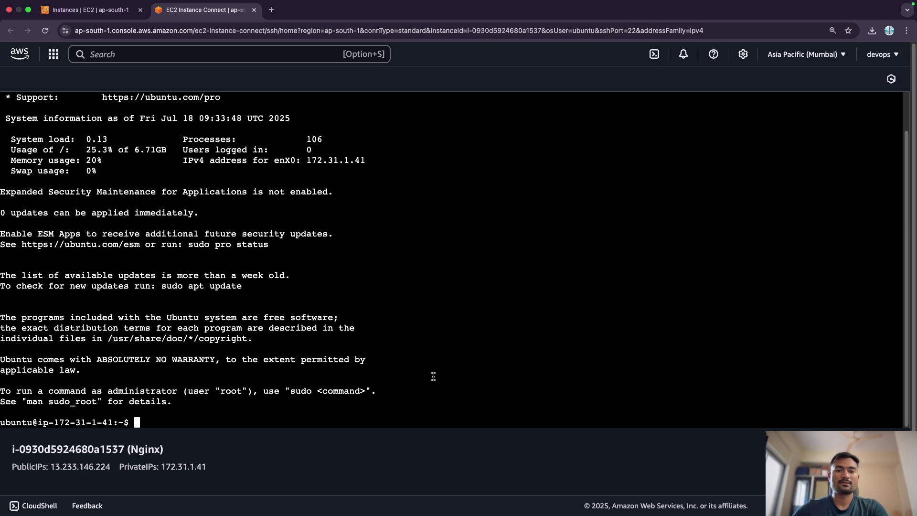
Clear the terminal, update the package lists with "sudo apt-get update" and look through its output
{"action": "type", "text": "clear"}
{"action": "key", "text": "Return"}
{"action": "type", "text": "sudo"}
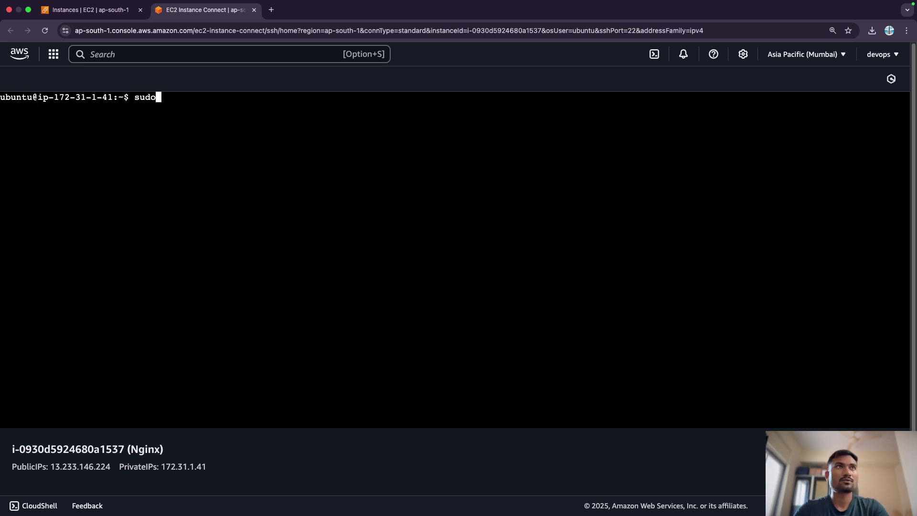
{"action": "type", "text": " a"}
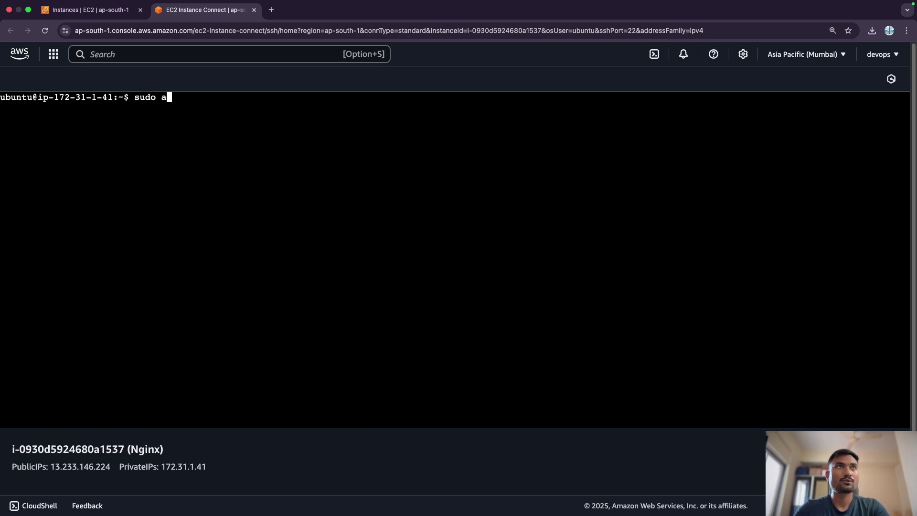
{"action": "type", "text": "pt-get update"}
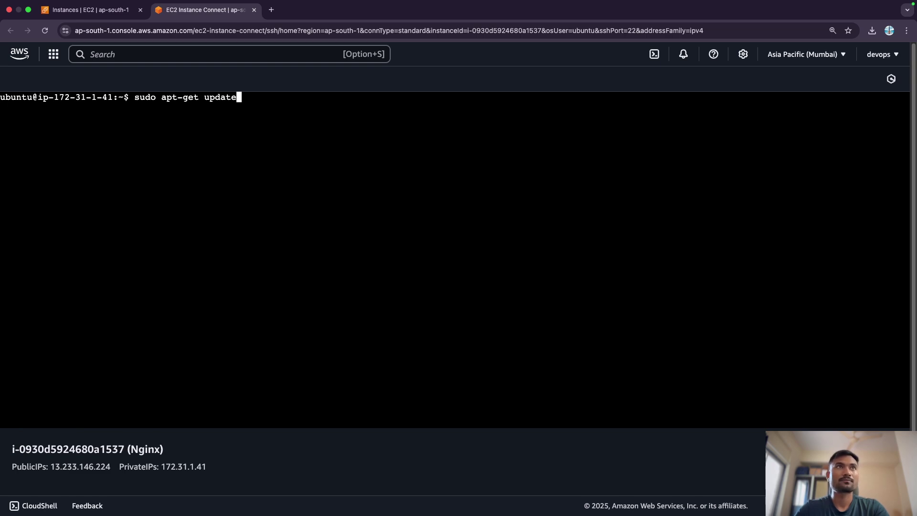
{"action": "key", "text": "Return"}
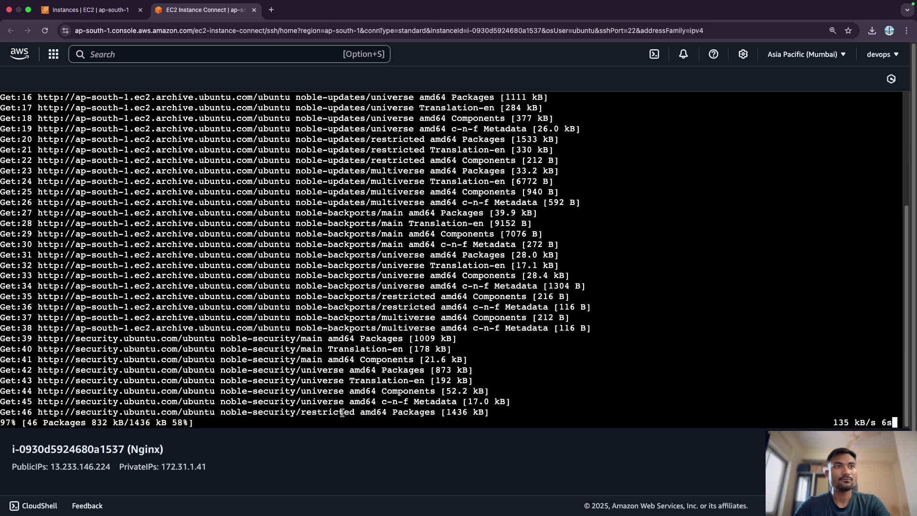
{"action": "scroll", "coordinate": [387, 324], "scroll_direction": "up", "scroll_amount": 5}
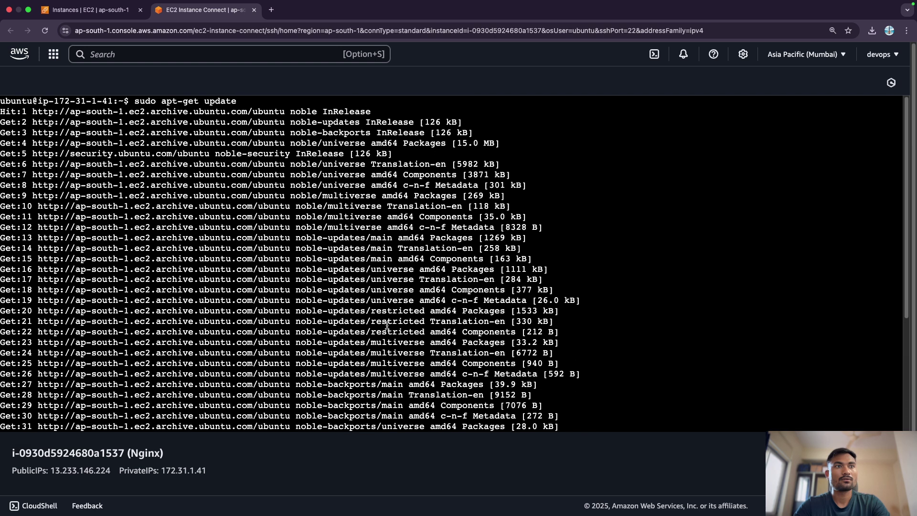
{"action": "scroll", "coordinate": [387, 324], "scroll_direction": "down", "scroll_amount": 5}
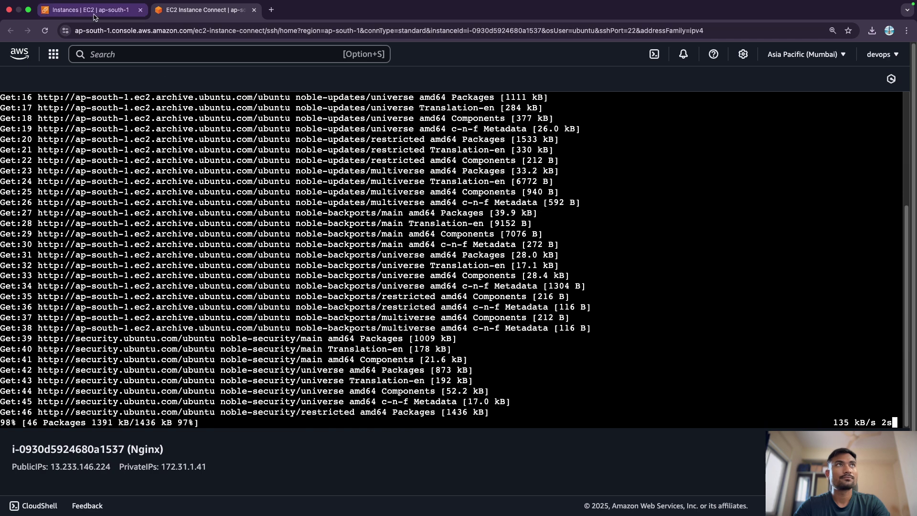
Refresh the EC2 instances list while the update runs, and return to the terminal to check its progress
{"action": "left_click", "coordinate": [91, 10]}
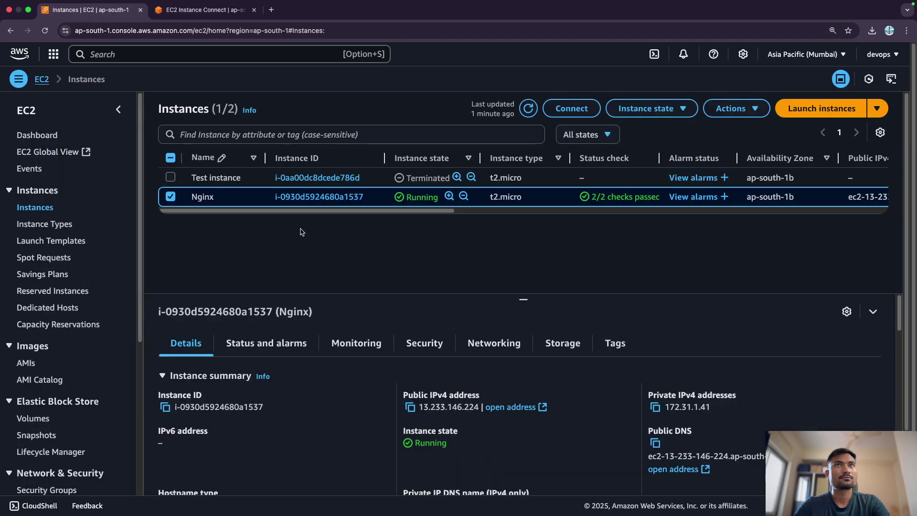
{"action": "left_click", "coordinate": [528, 108]}
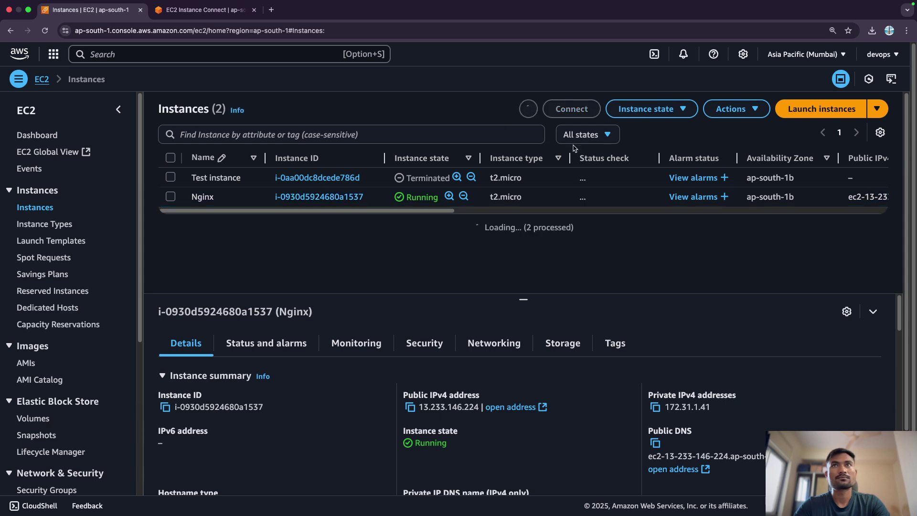
{"action": "scroll", "coordinate": [501, 234], "scroll_direction": "down", "scroll_amount": 2}
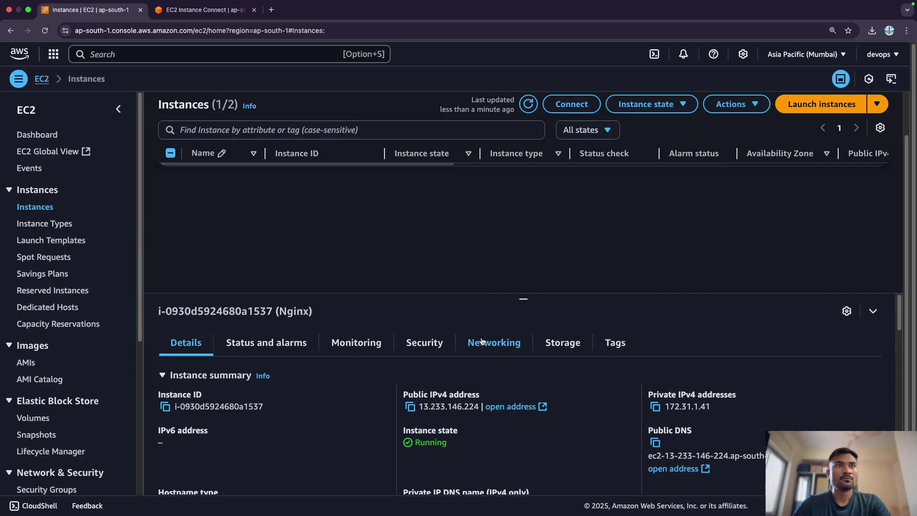
{"action": "left_click", "coordinate": [203, 9]}
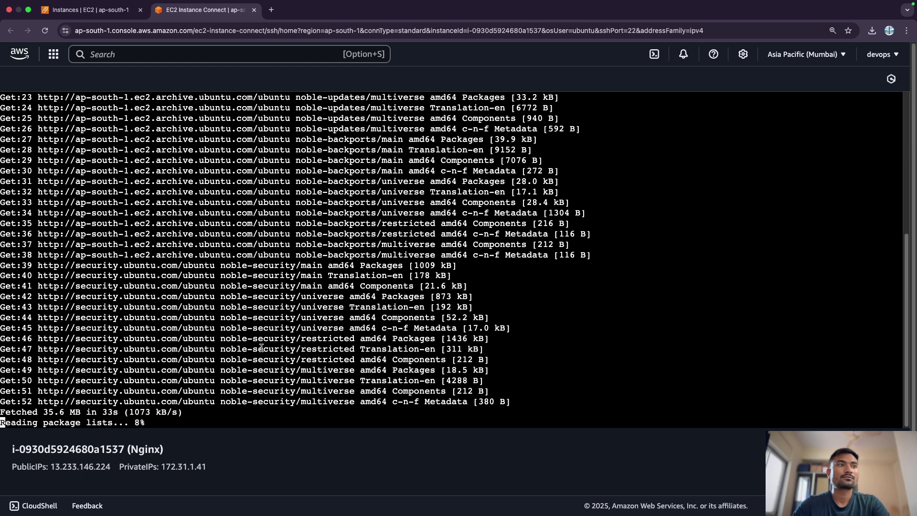
Review the Nginx instance's networking details and its monitoring metrics, including CPU utilization, network traffic and CPU credits
{"action": "left_click", "coordinate": [98, 10]}
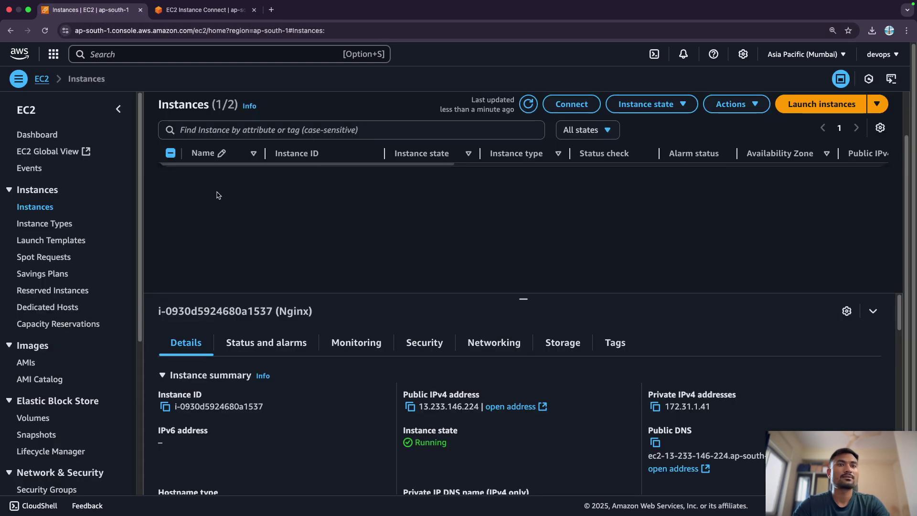
{"action": "left_click", "coordinate": [486, 345]}
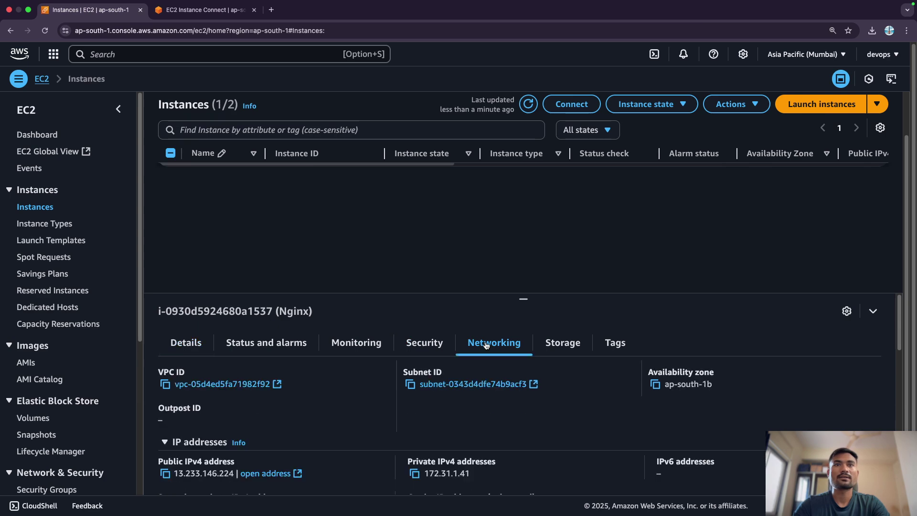
{"action": "left_click", "coordinate": [371, 354]}
{"action": "scroll", "coordinate": [354, 446], "scroll_direction": "down", "scroll_amount": 5}
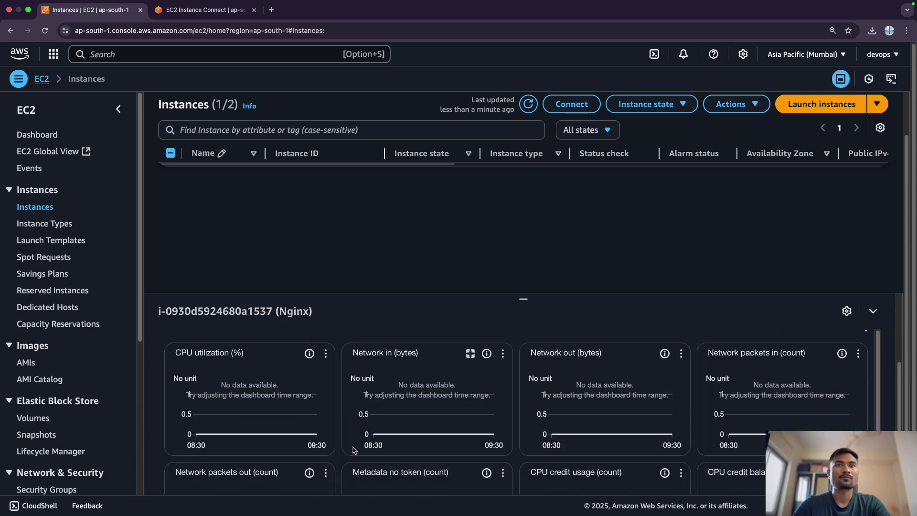
{"action": "scroll", "coordinate": [354, 449], "scroll_direction": "down", "scroll_amount": 3}
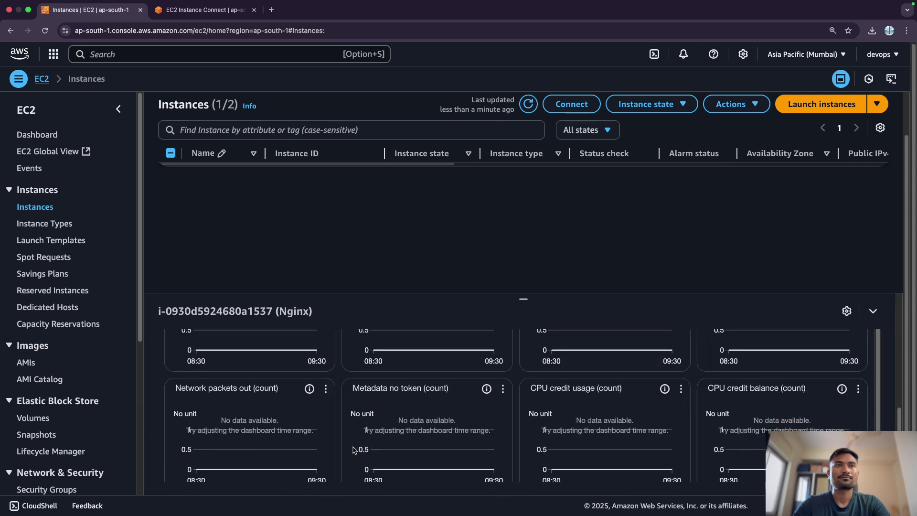
{"action": "scroll", "coordinate": [354, 449], "scroll_direction": "up", "scroll_amount": 8}
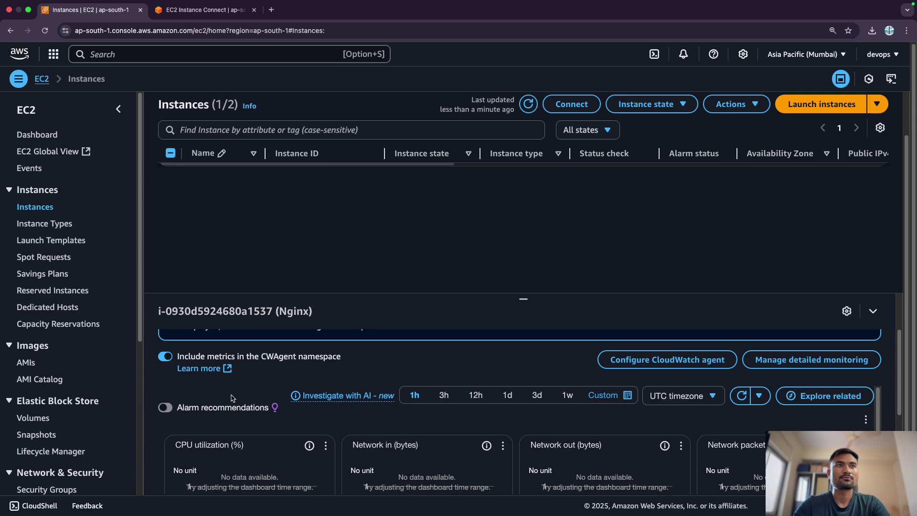
{"action": "scroll", "coordinate": [286, 415], "scroll_direction": "up", "scroll_amount": 2}
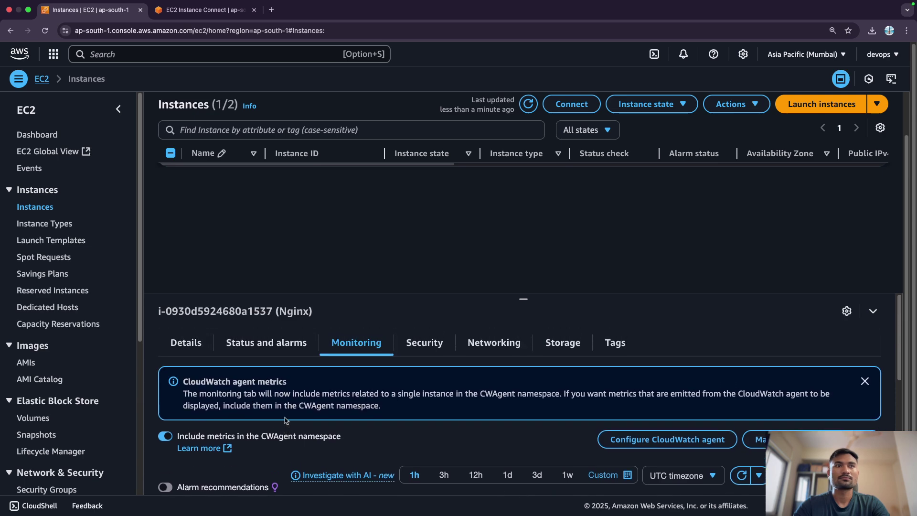
{"action": "scroll", "coordinate": [285, 419], "scroll_direction": "down", "scroll_amount": 1}
{"action": "scroll", "coordinate": [285, 420], "scroll_direction": "up", "scroll_amount": 1}
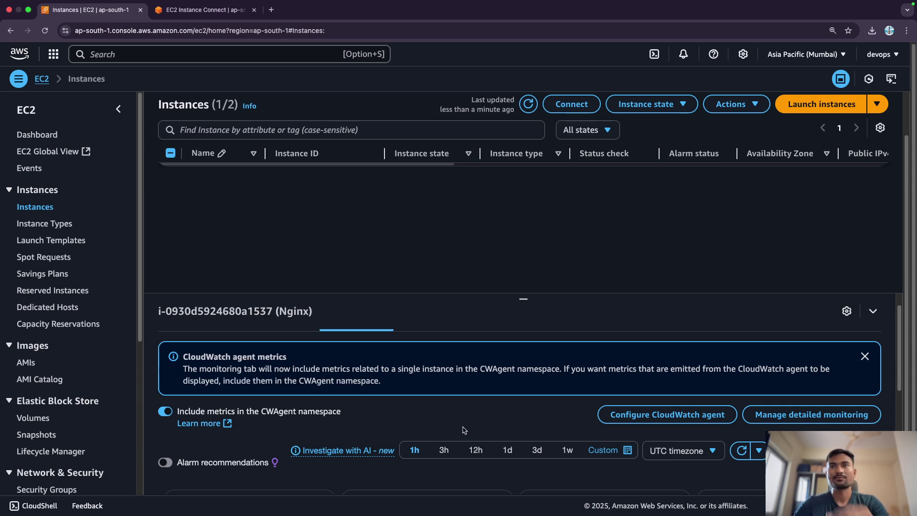
{"action": "scroll", "coordinate": [463, 430], "scroll_direction": "down", "scroll_amount": 5}
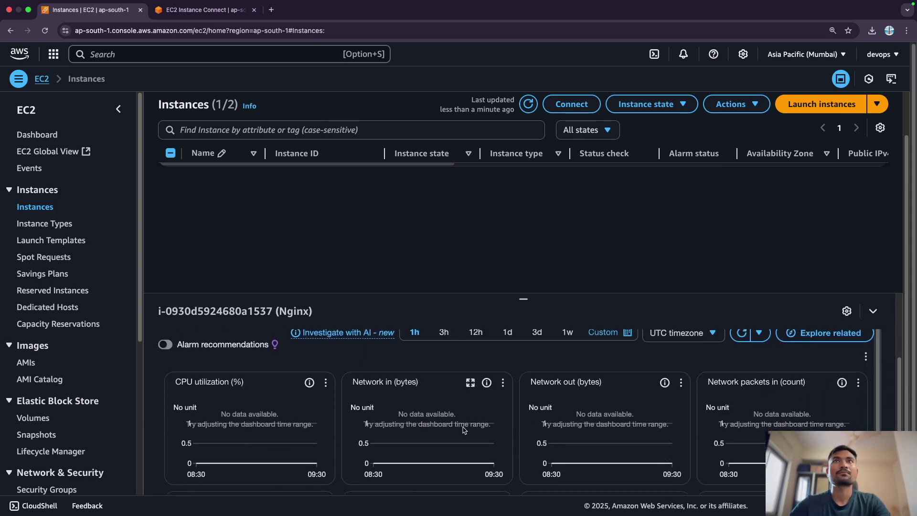
Return to the instance's terminal, clear it, and install Nginx with "sudo apt-get install nginx", answering y to continue
{"action": "key", "text": "ctrl+Tab"}
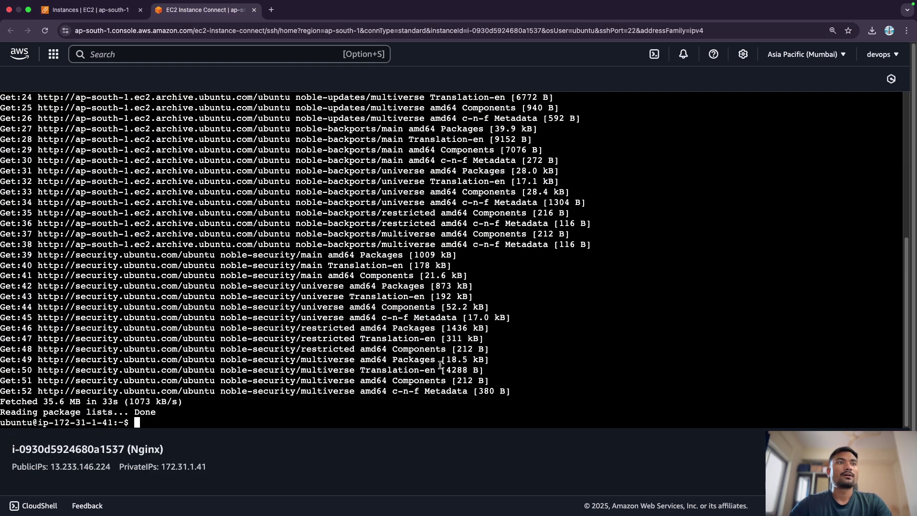
{"action": "type", "text": "clear"}
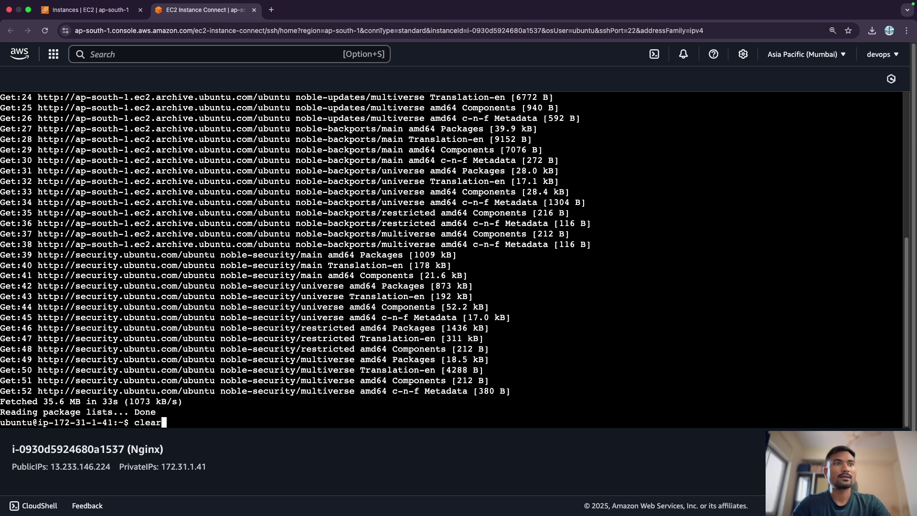
{"action": "key", "text": "Return"}
{"action": "type", "text": "sudo "}
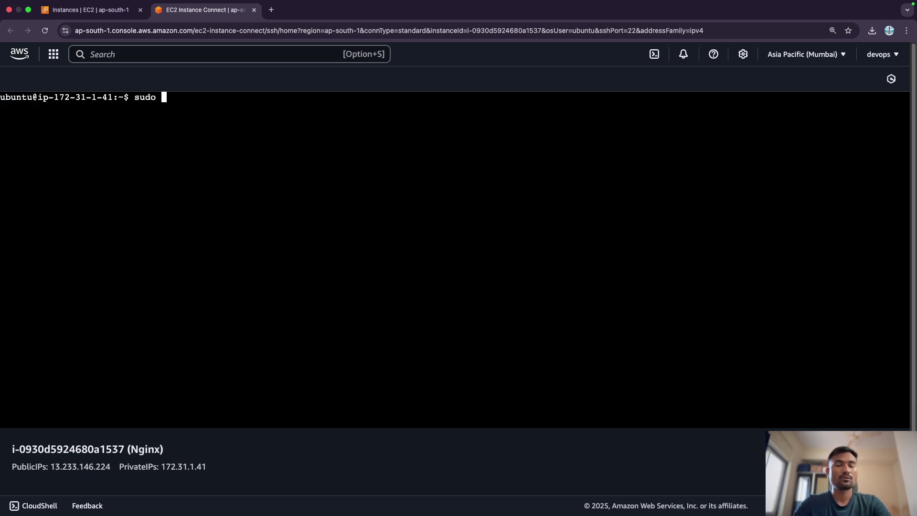
{"action": "type", "text": "apt-et"}
{"action": "key", "text": "BackSpace"}
{"action": "key", "text": "BackSpace"}
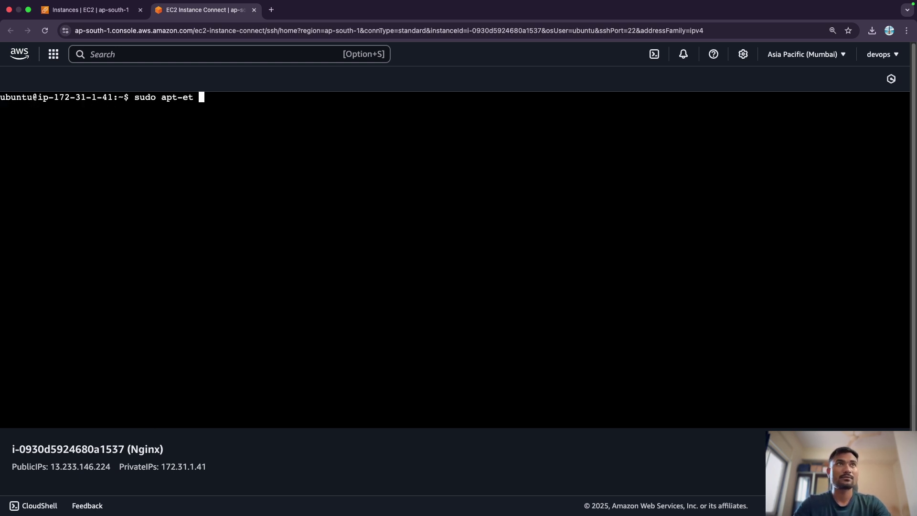
{"action": "key", "text": "BackSpace"}
{"action": "type", "text": "get install nginx"}
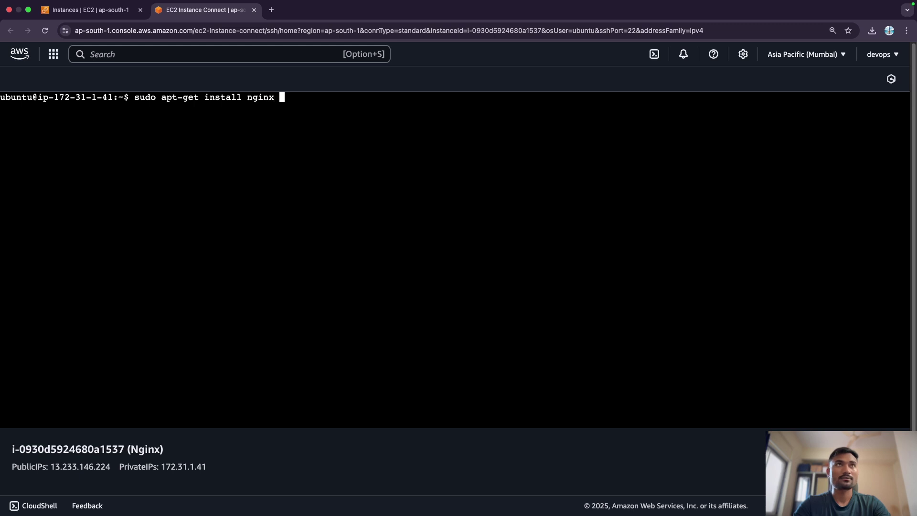
{"action": "key", "text": "Return"}
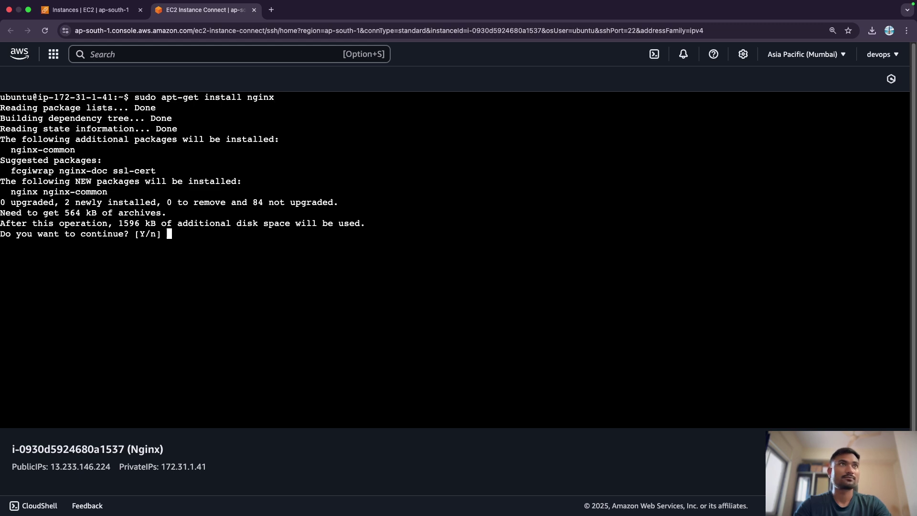
{"action": "type", "text": "y"}
{"action": "key", "text": "Return"}
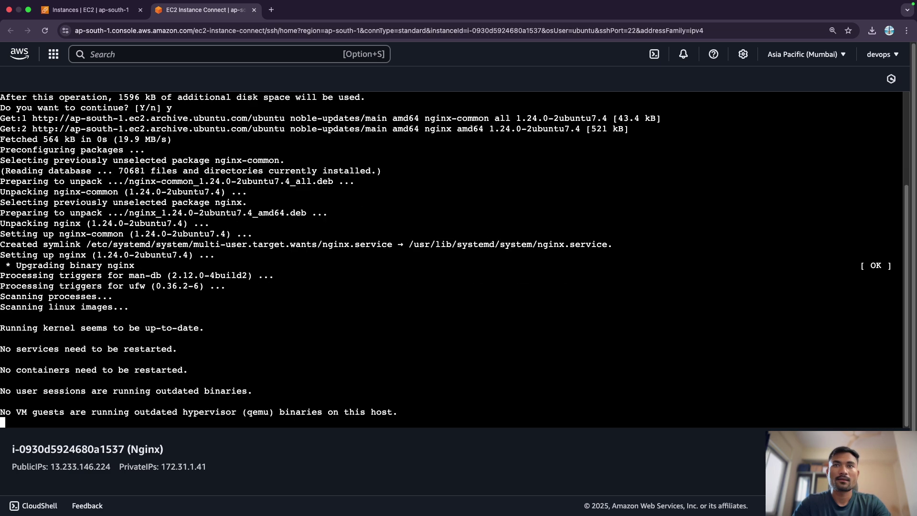
Clear the terminal and check the Nginx service's state with "systemctl status nginx"
{"action": "type", "text": "clear"}
{"action": "key", "text": "Return"}
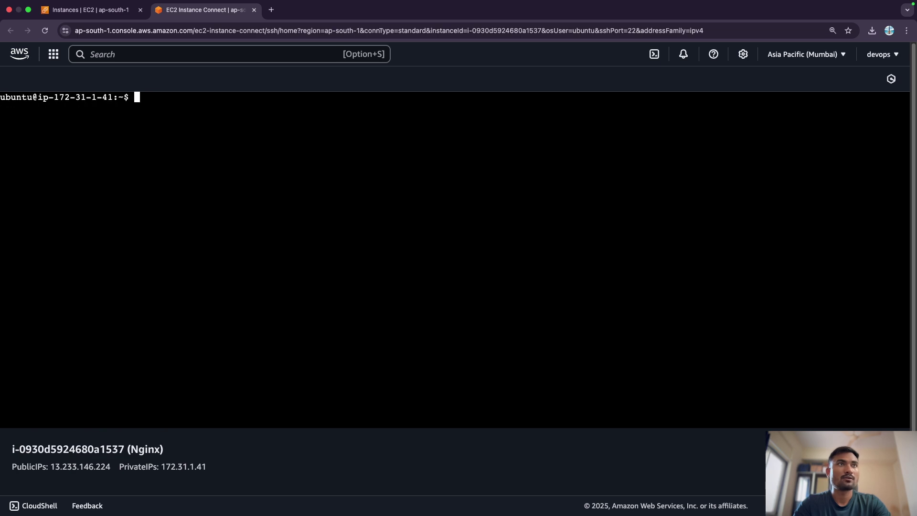
{"action": "type", "text": "s"}
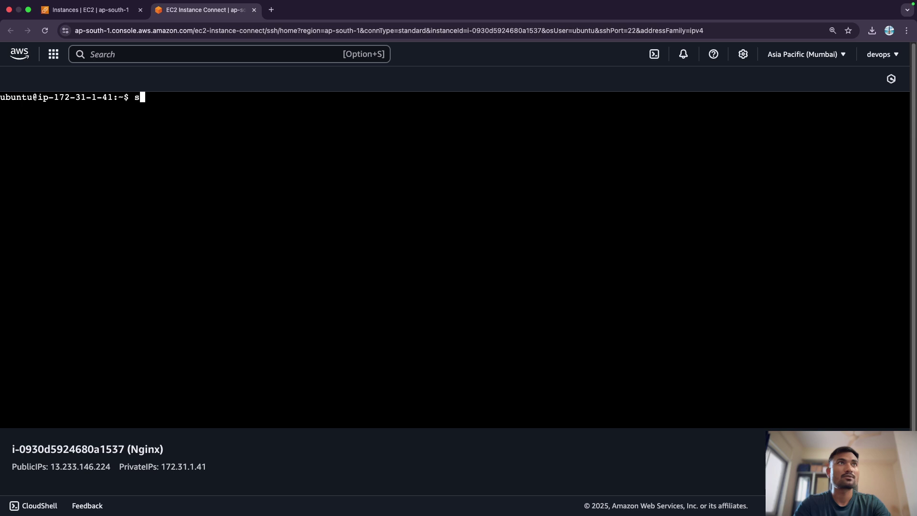
{"action": "key", "text": "BackSpace"}
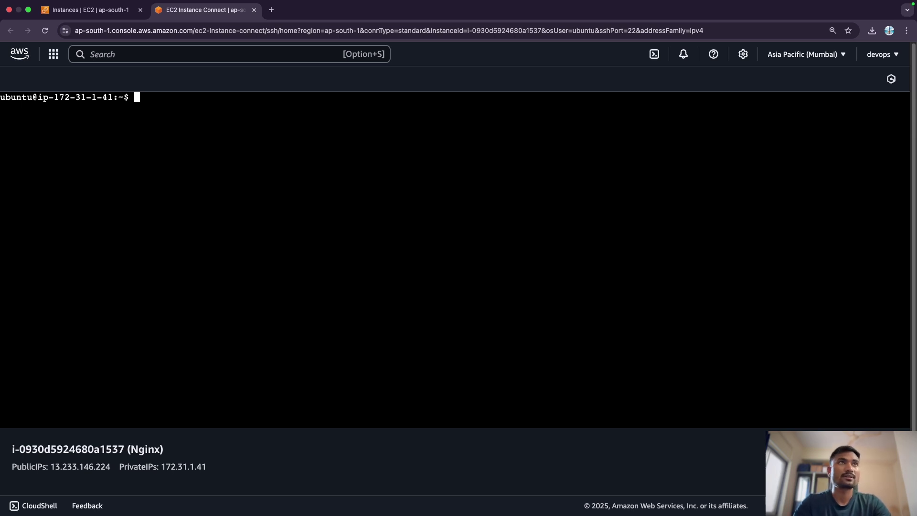
{"action": "type", "text": "systemc"}
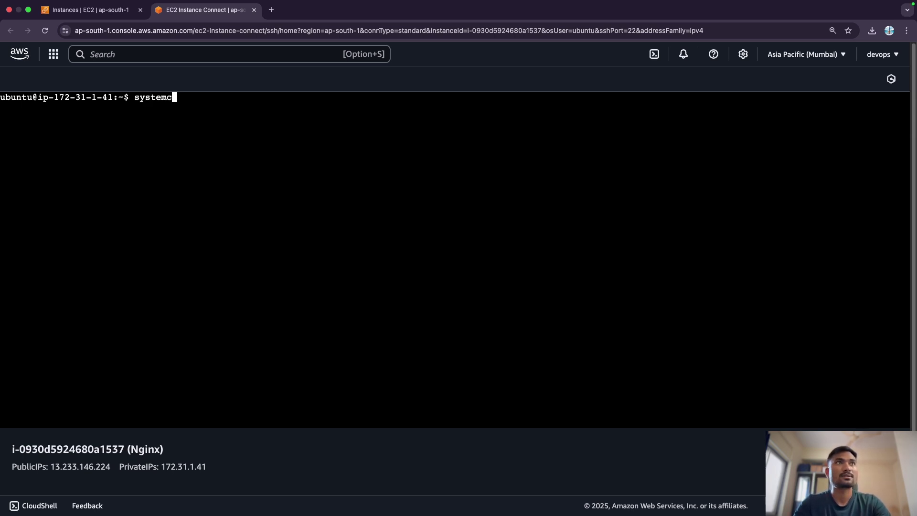
{"action": "type", "text": "tl"}
{"action": "key", "text": "BackSpace"}
{"action": "key", "text": "BackSpace"}
{"action": "key", "text": "BackSpace"}
{"action": "type", "text": "tl g"}
{"action": "key", "text": "BackSpace"}
{"action": "type", "text": "status "}
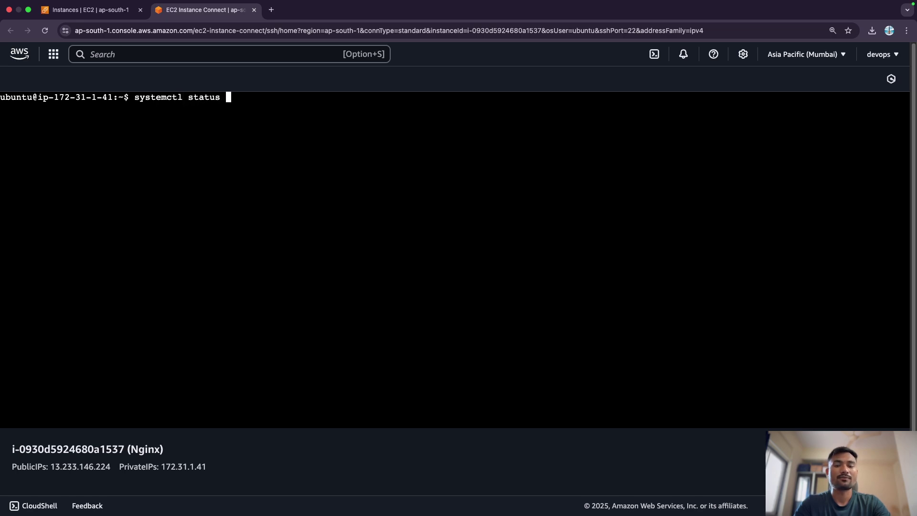
{"action": "type", "text": "nginx"}
{"action": "key", "text": "Return"}
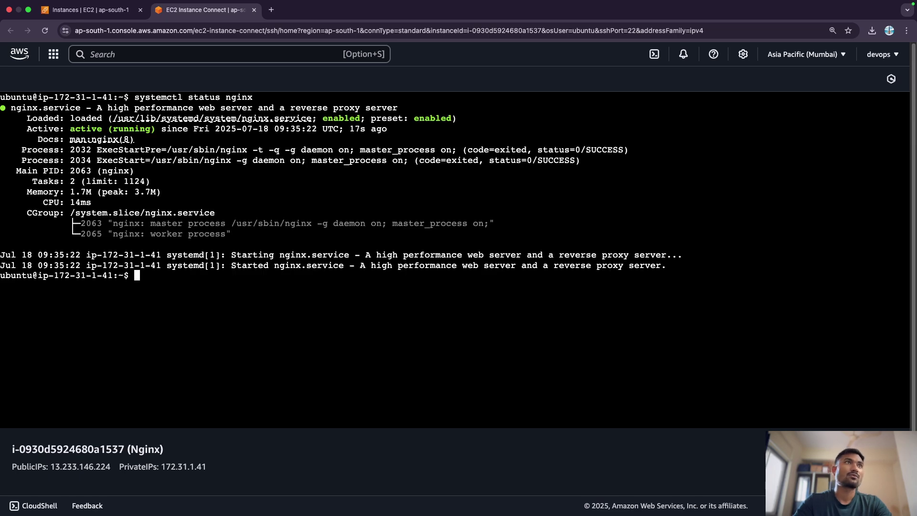
Copy the Nginx instance's public IPv4 address from its details and open it on port 80 in a new browser tab
{"action": "left_click", "coordinate": [88, 10]}
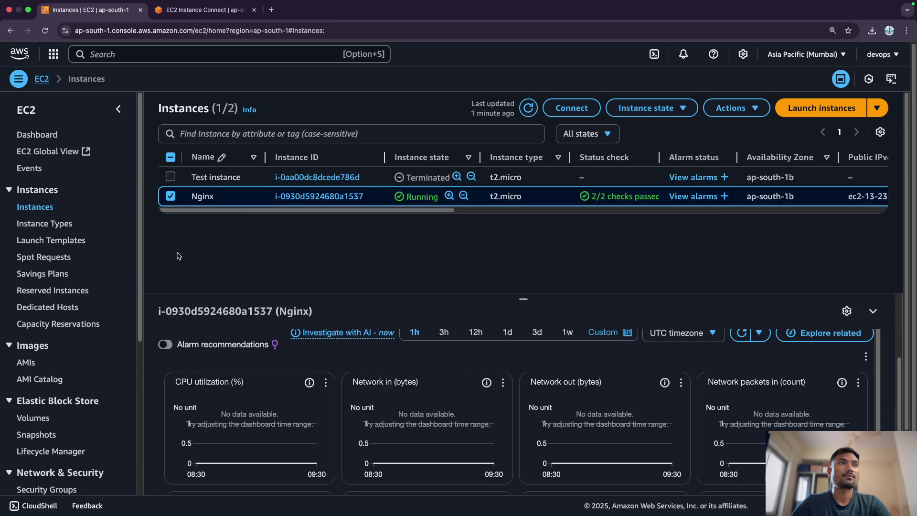
{"action": "left_click", "coordinate": [186, 344]}
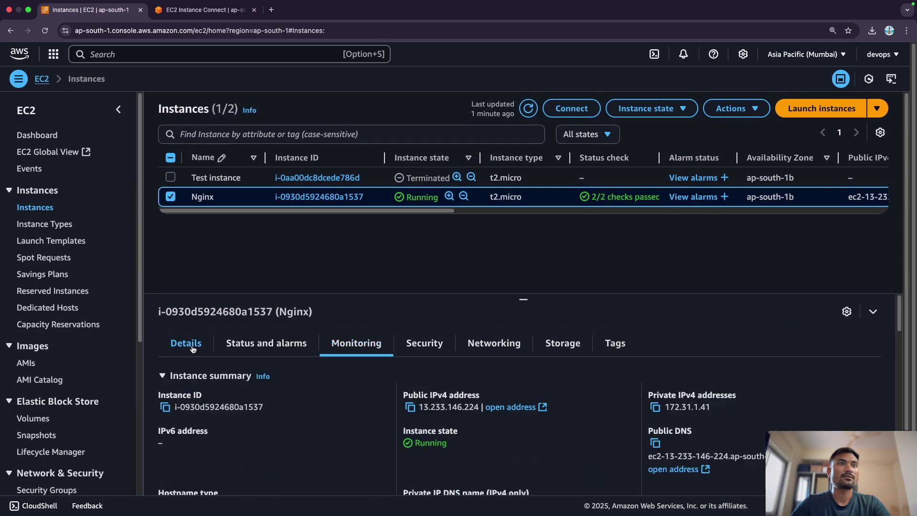
{"action": "left_click", "coordinate": [411, 408]}
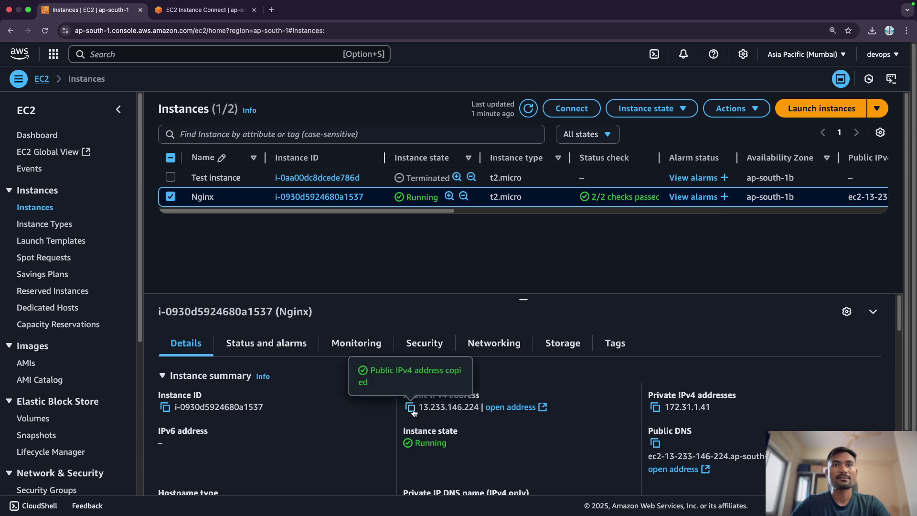
{"action": "left_click", "coordinate": [270, 10]}
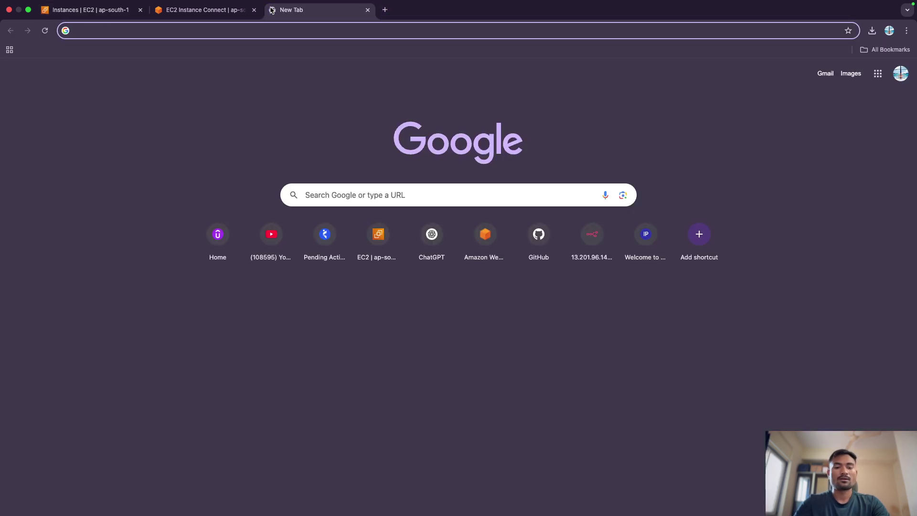
{"action": "key", "text": "super+v"}
{"action": "type", "text": ":"}
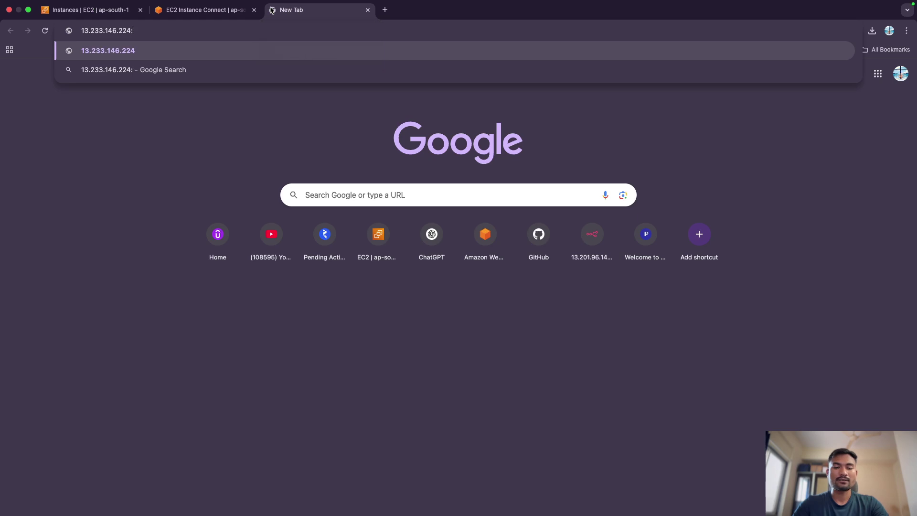
{"action": "type", "text": "80"}
{"action": "key", "text": "Return"}
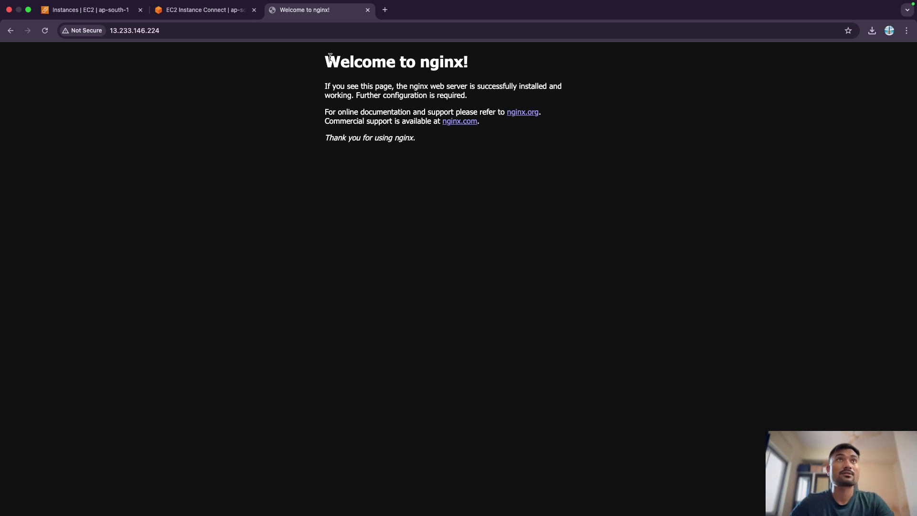
{"action": "left_click", "coordinate": [114, 10]}
{"action": "left_click", "coordinate": [201, 9]}
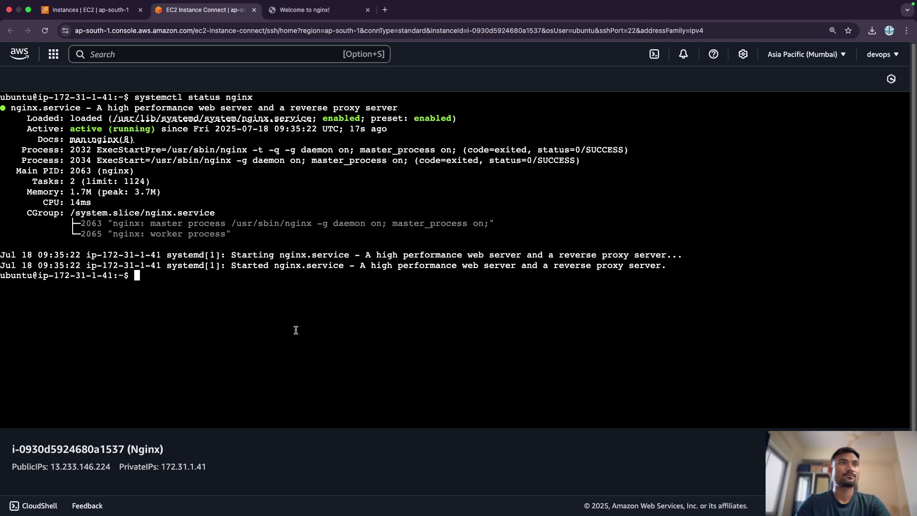
{"action": "type", "text": "ls"}
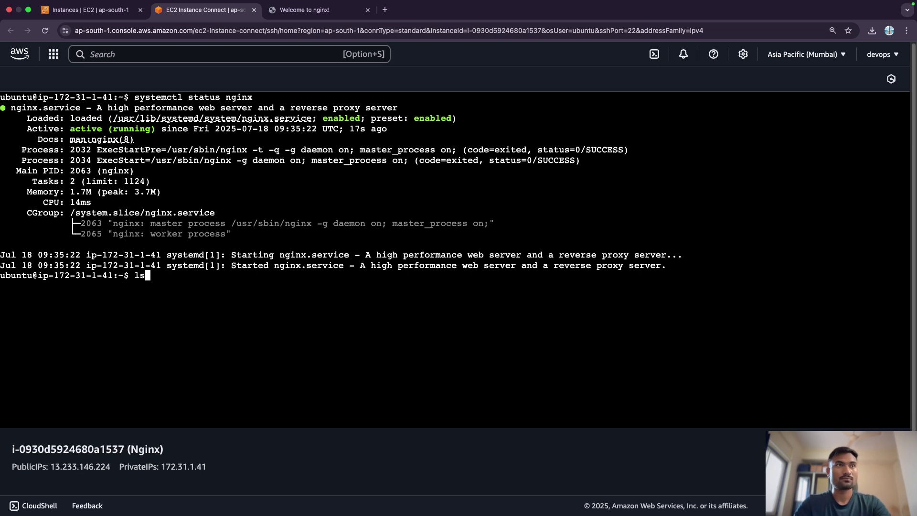
{"action": "key", "text": "BackSpace"}
{"action": "key", "text": "BackSpace"}
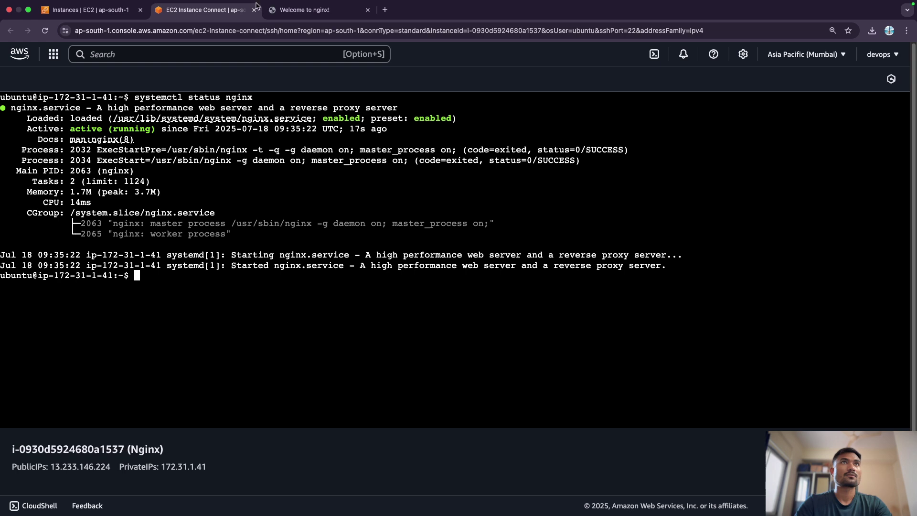
{"action": "left_click", "coordinate": [291, 10]}
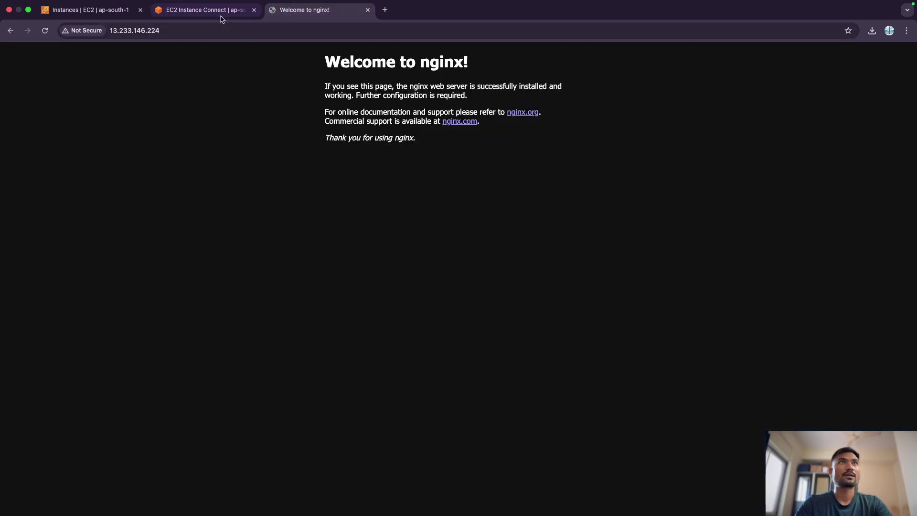
{"action": "left_click", "coordinate": [190, 14]}
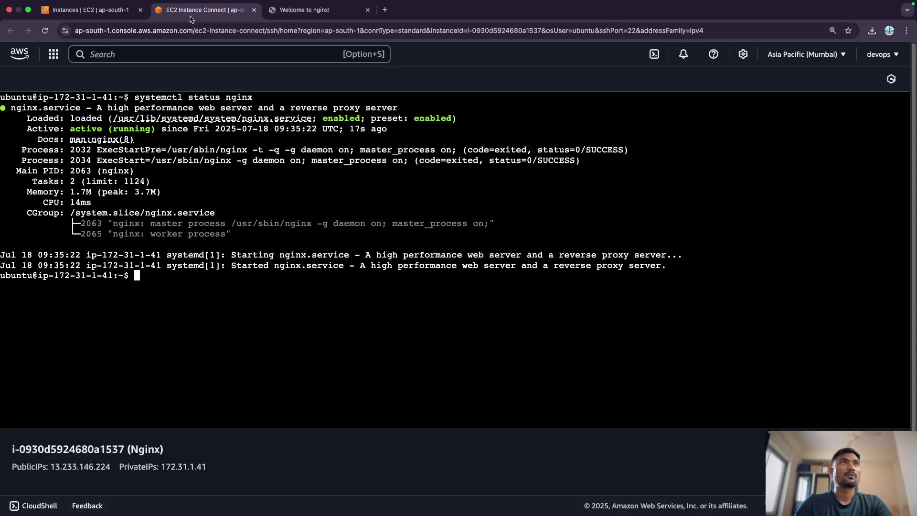
Refresh the EC2 instances list and terminate the Nginx instance, confirming its deletion
{"action": "left_click", "coordinate": [105, 13]}
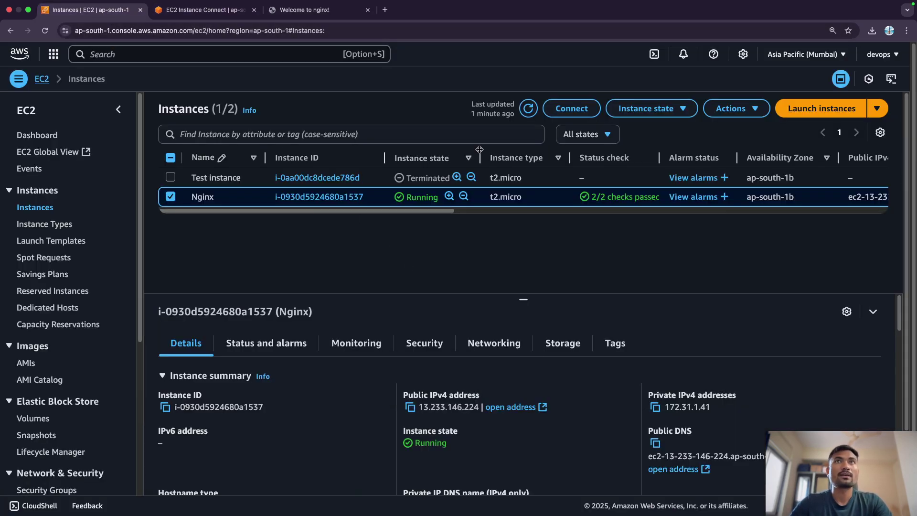
{"action": "left_click", "coordinate": [528, 108]}
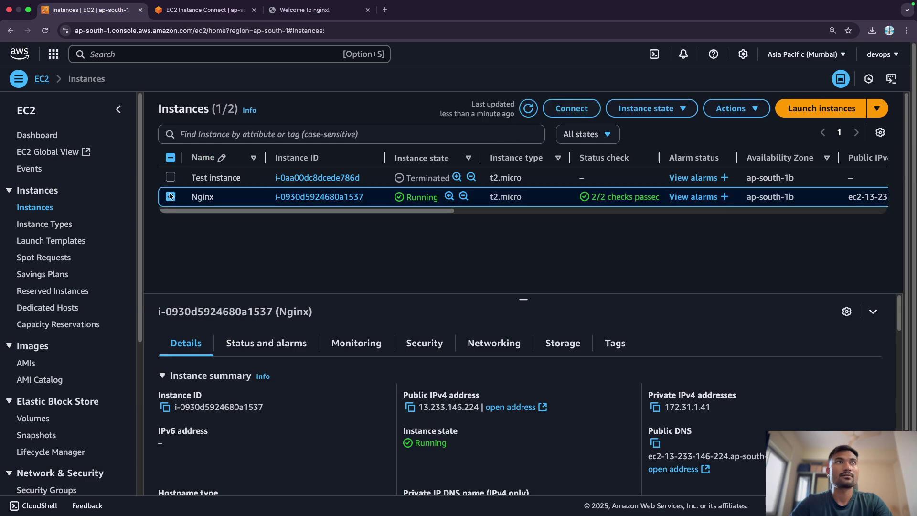
{"action": "left_click", "coordinate": [678, 113]}
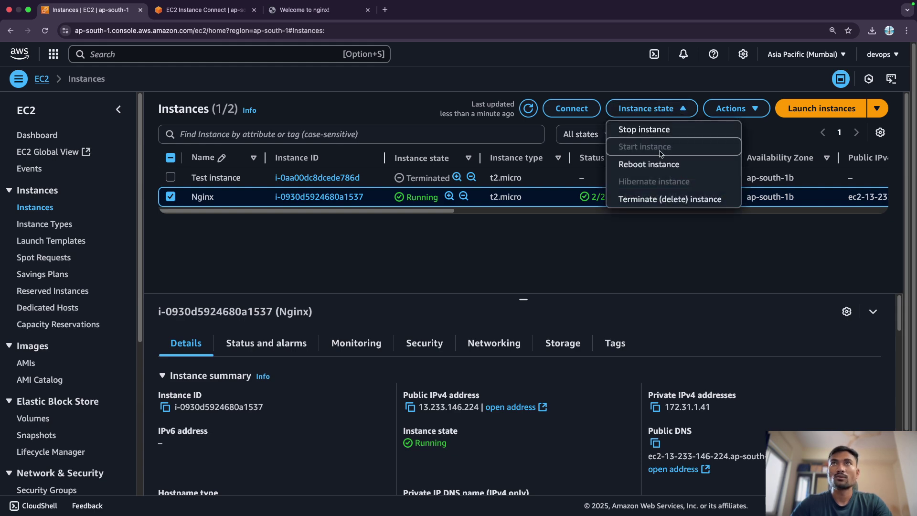
{"action": "left_click", "coordinate": [652, 200]}
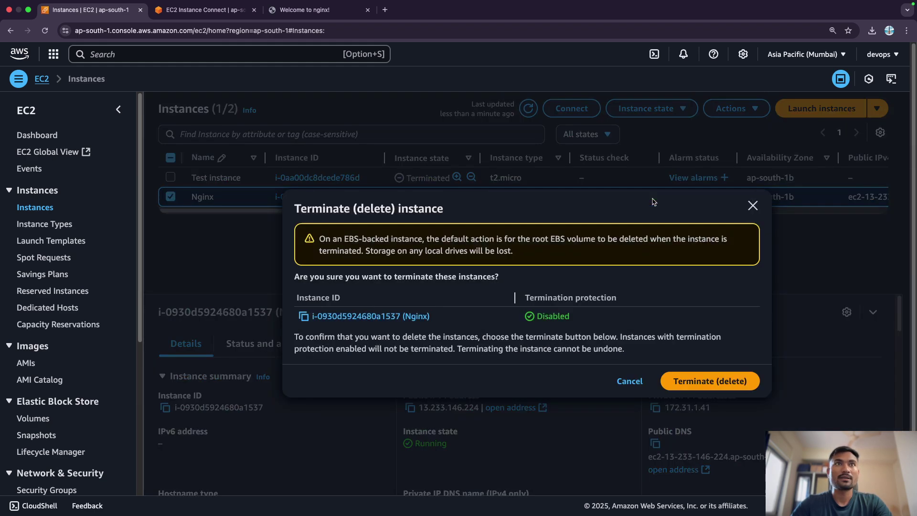
{"action": "left_click", "coordinate": [688, 383]}
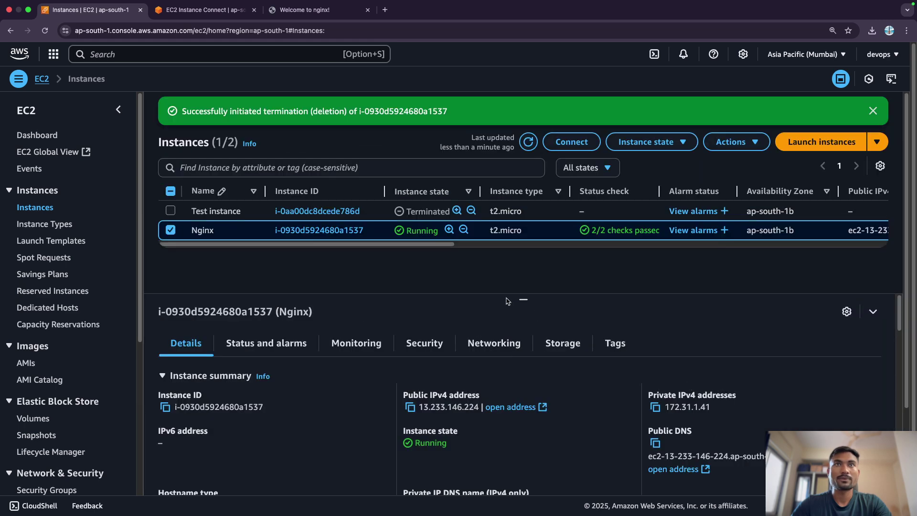
Refresh the instances list to follow the Nginx instance's shutdown, and dismiss the termination notification
{"action": "left_click", "coordinate": [528, 143]}
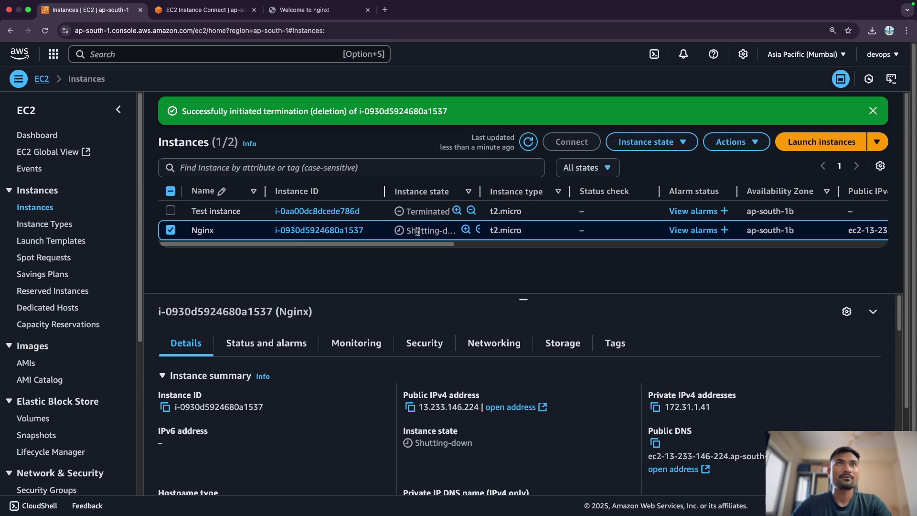
{"action": "left_click", "coordinate": [873, 111]}
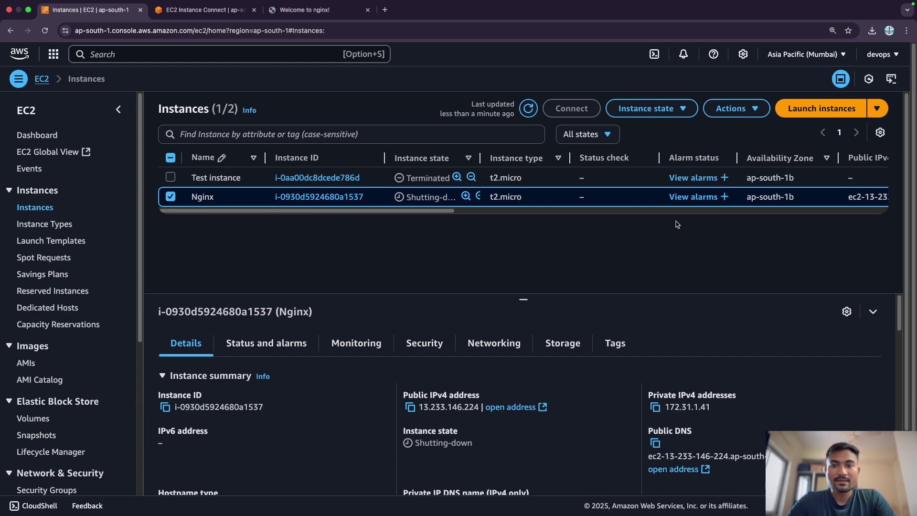
{"action": "left_click", "coordinate": [528, 108]}
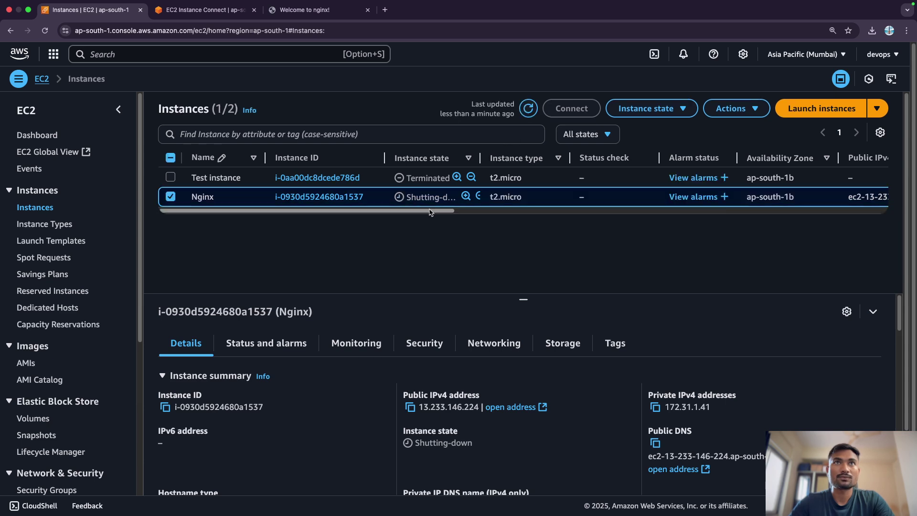